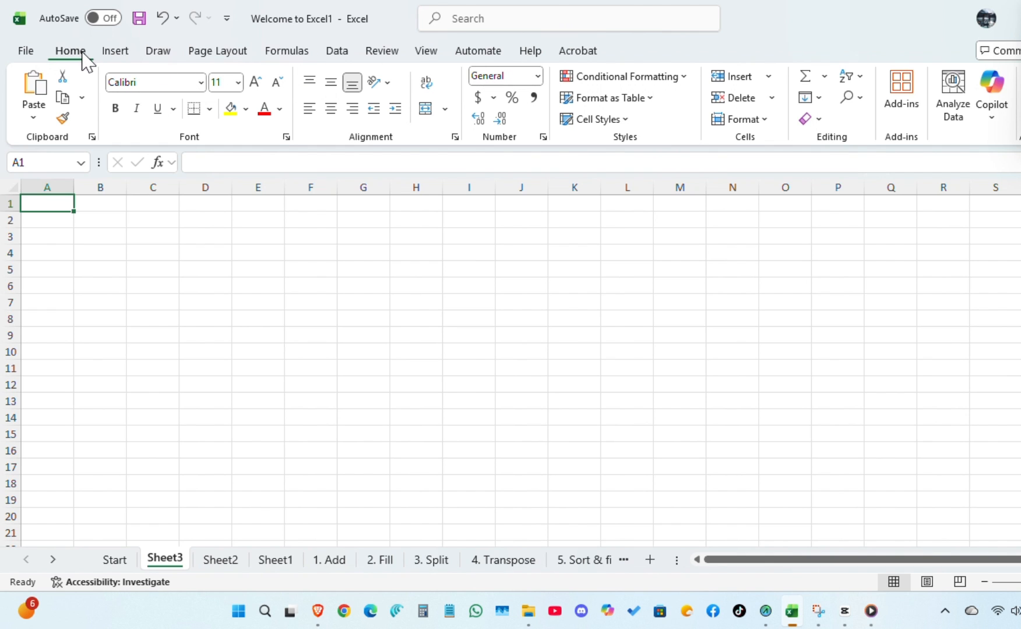
click(114, 55)
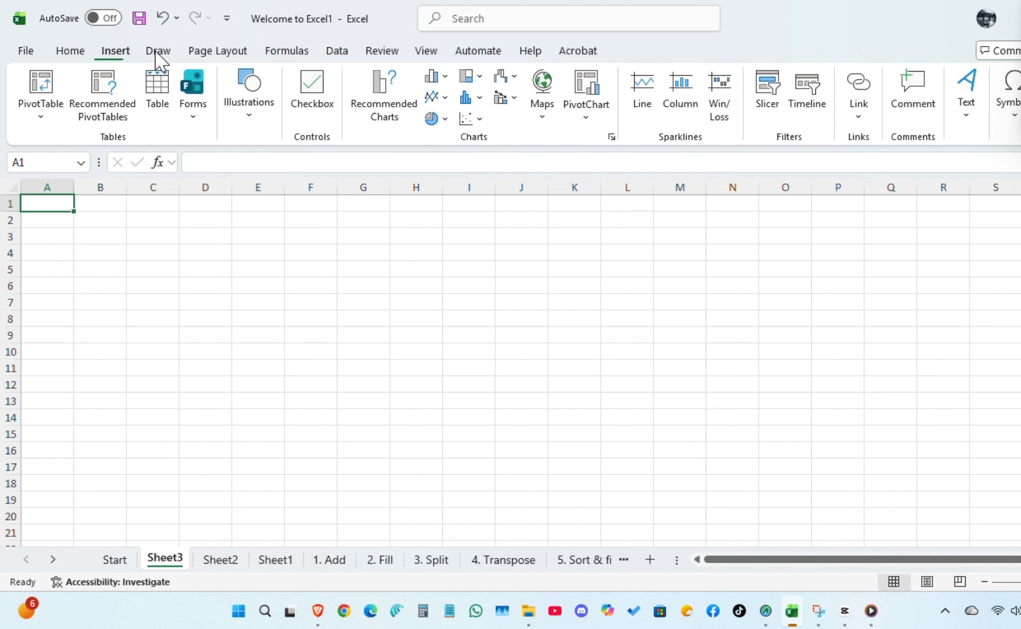
click(286, 59)
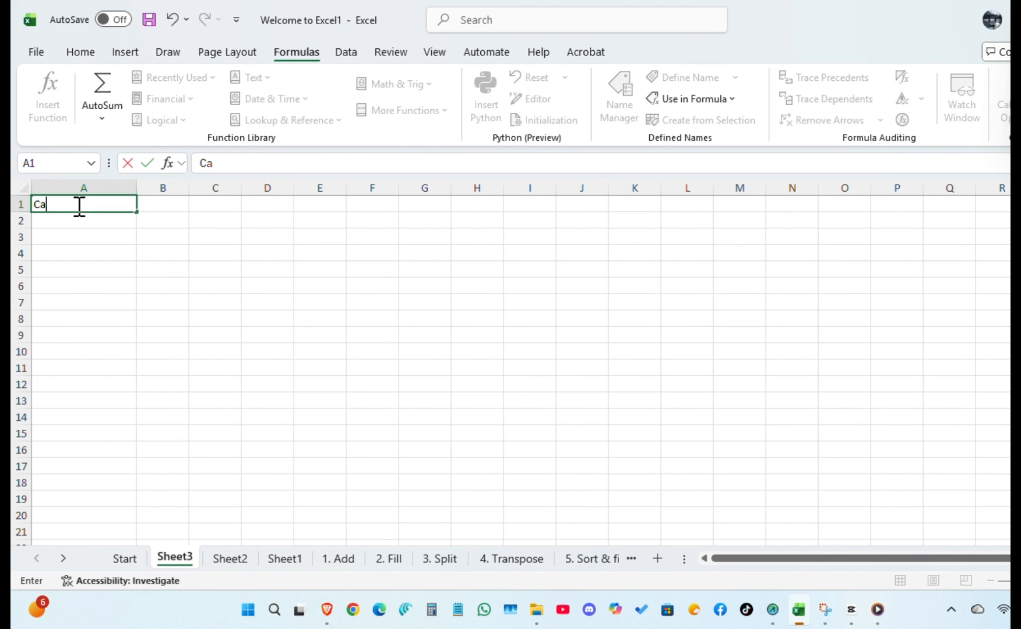
Fill column A from A1 with the header Categories and the entries Rent, Groceries and Utilities.
text(tegories)
key(Return)
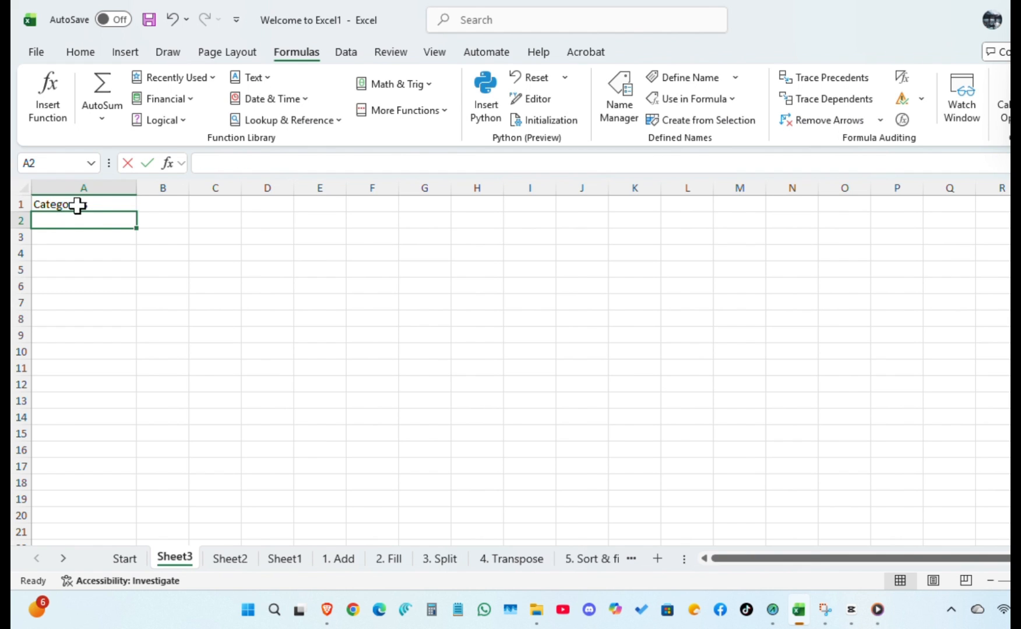
text(Rent)
key(Return)
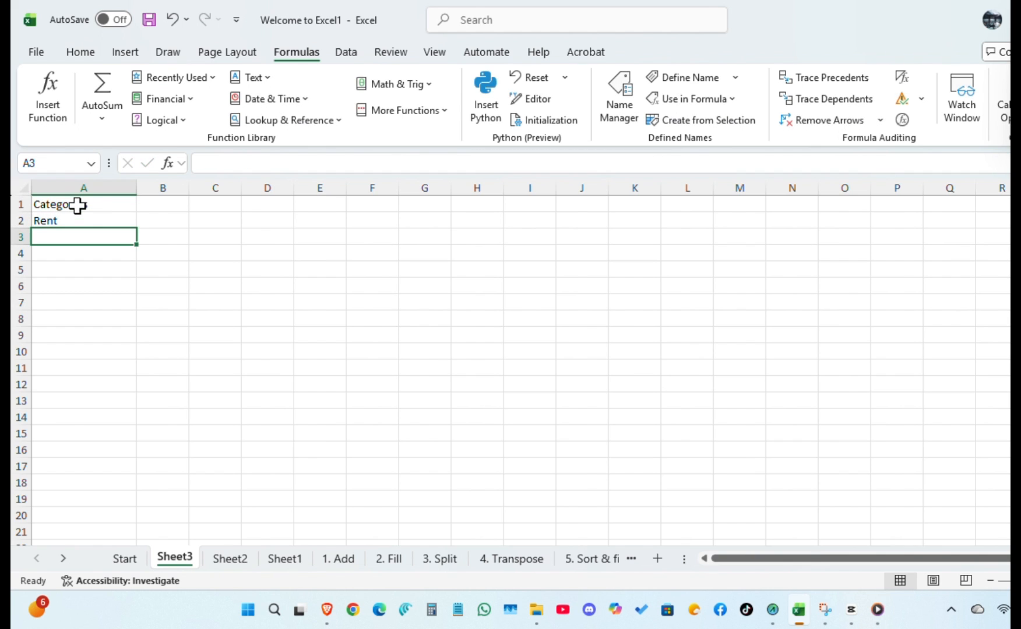
text(Groceries)
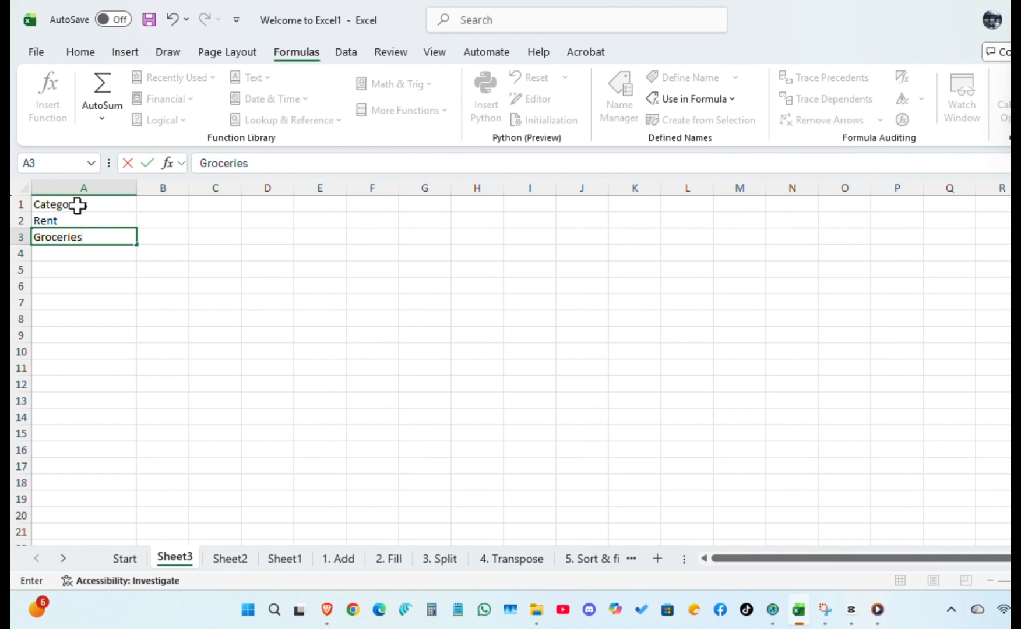
key(Return)
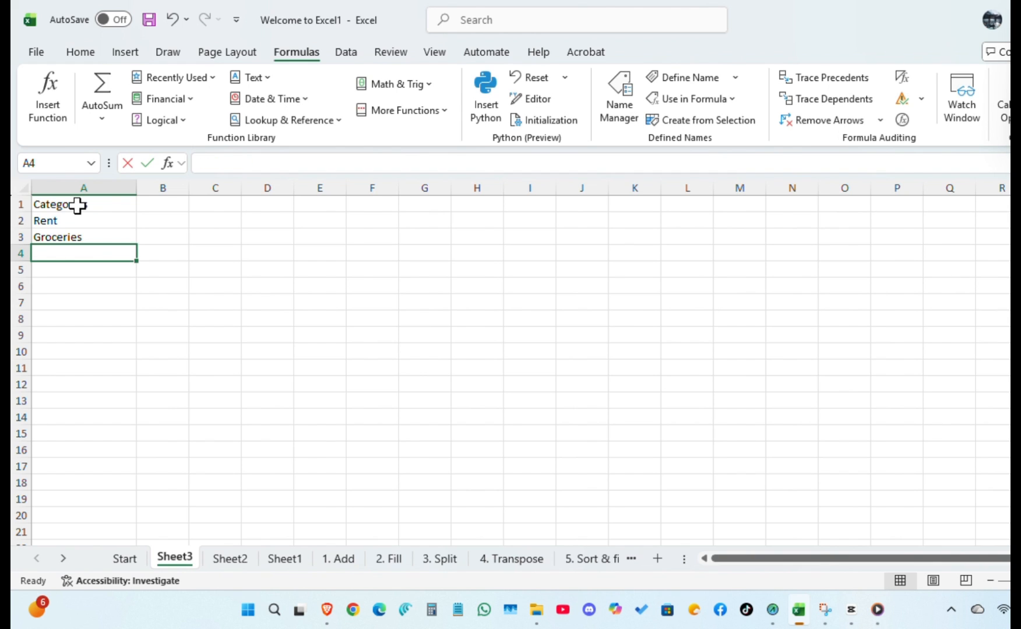
text(Utilities)
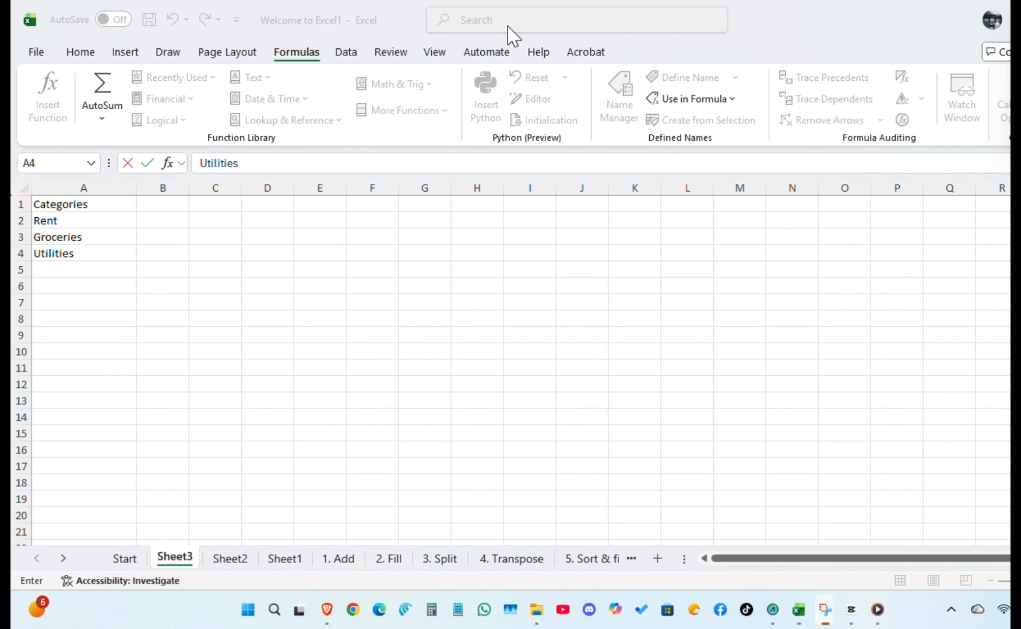
Add the column headers Amounts in B1 and Dates in C1.
click(164, 203)
text(Amount)
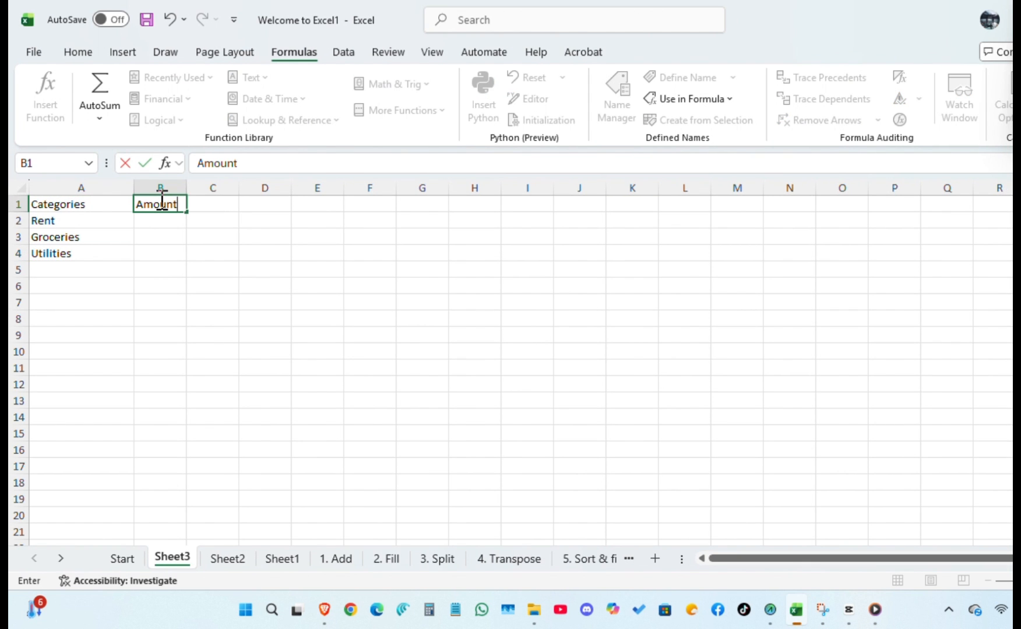
text(s)
key(Tab)
text(Dates)
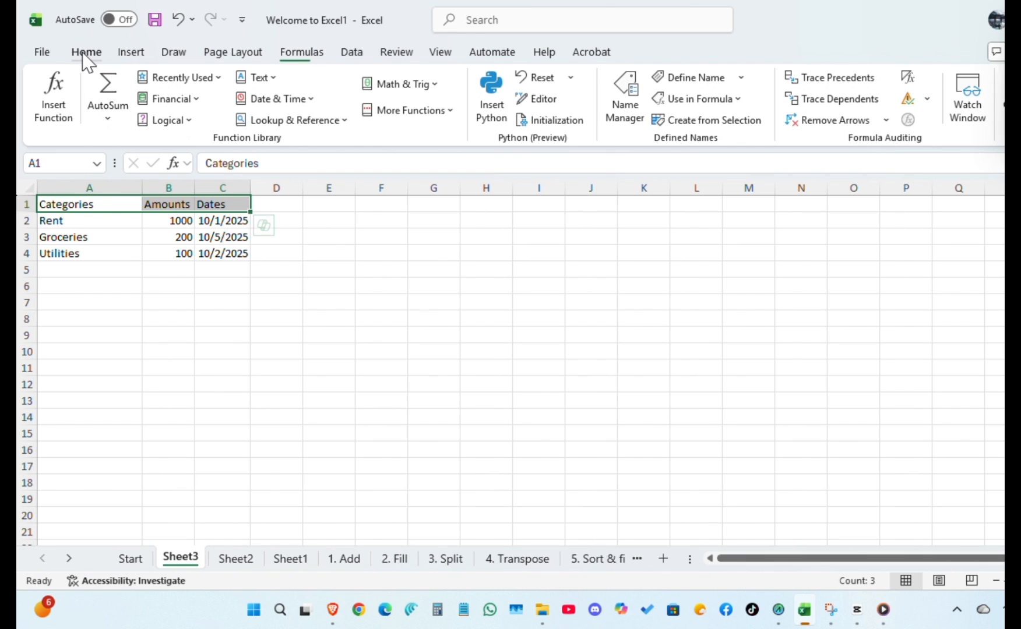
Make the header row A1:C1 bold.
click(85, 53)
click(132, 110)
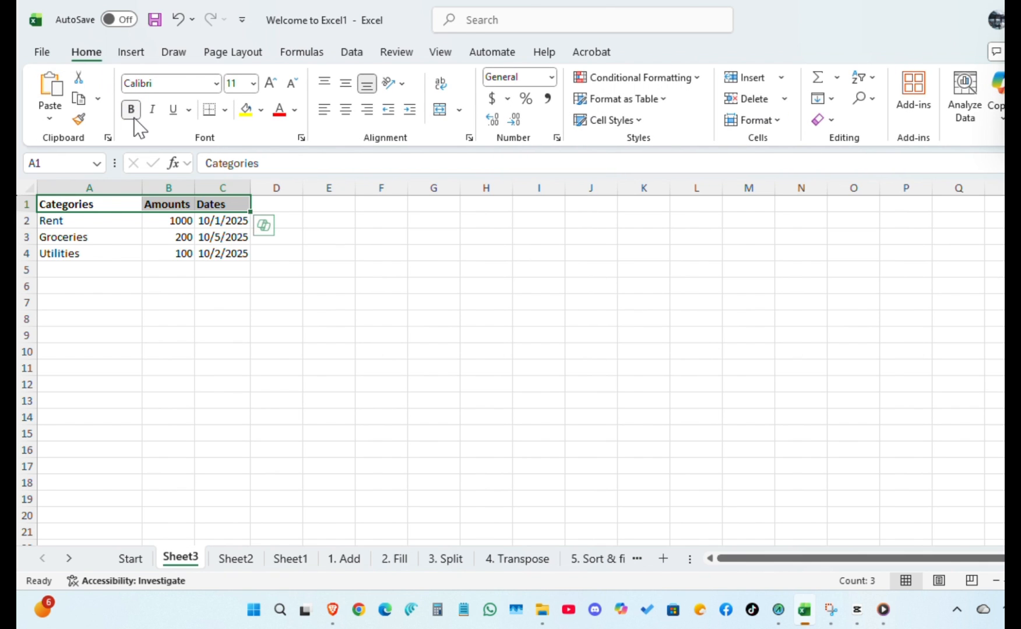
click(190, 331)
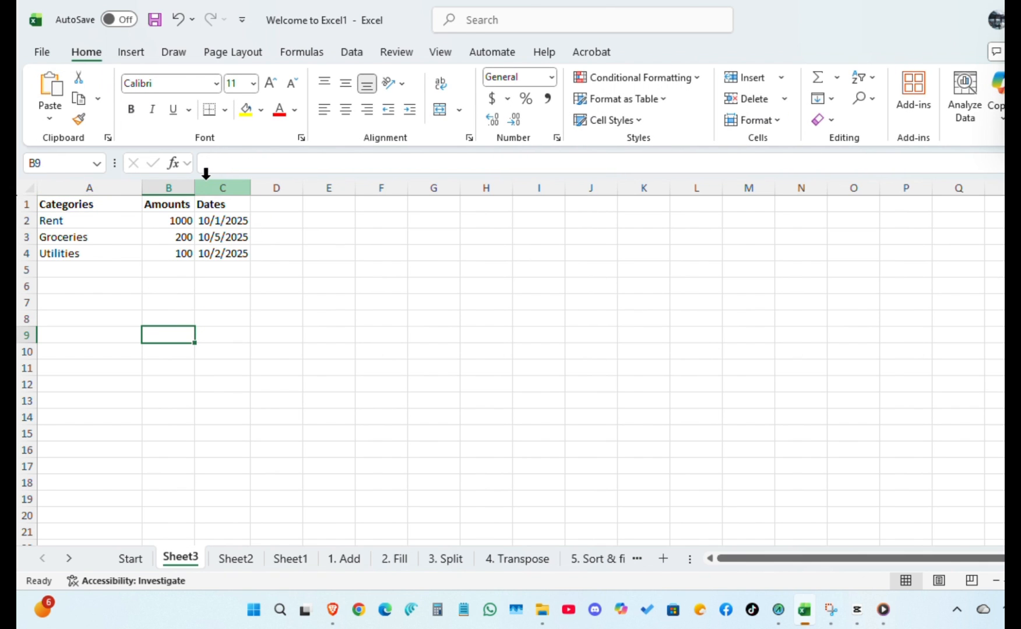
Format the amounts in B2:B4 as Currency with the $ symbol, two decimals and negative numbers in red parentheses.
drag(194, 191, 179, 251)
right_click(180, 253)
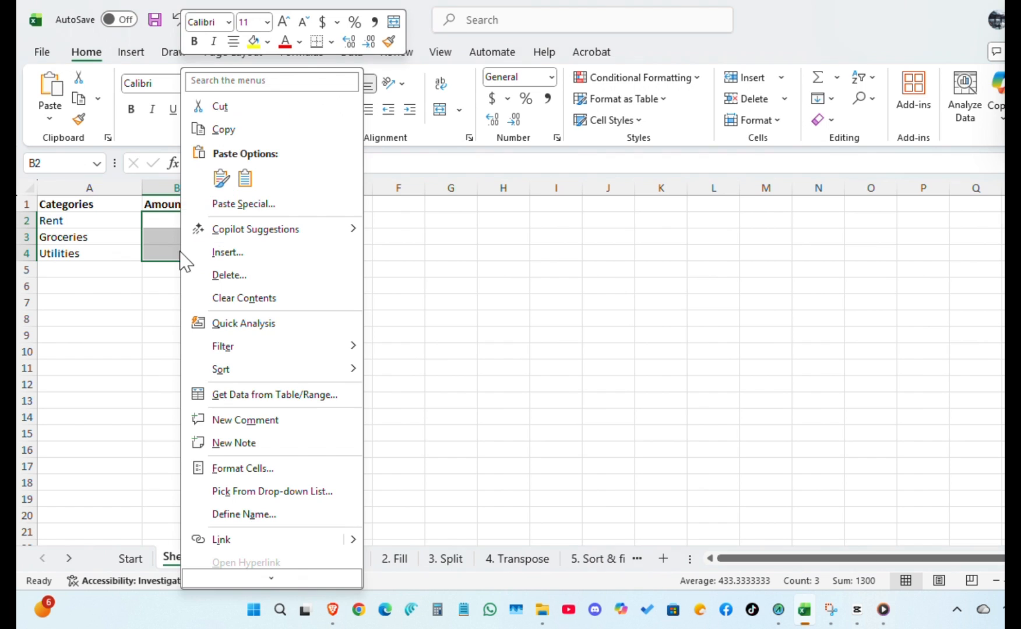
click(233, 469)
click(75, 285)
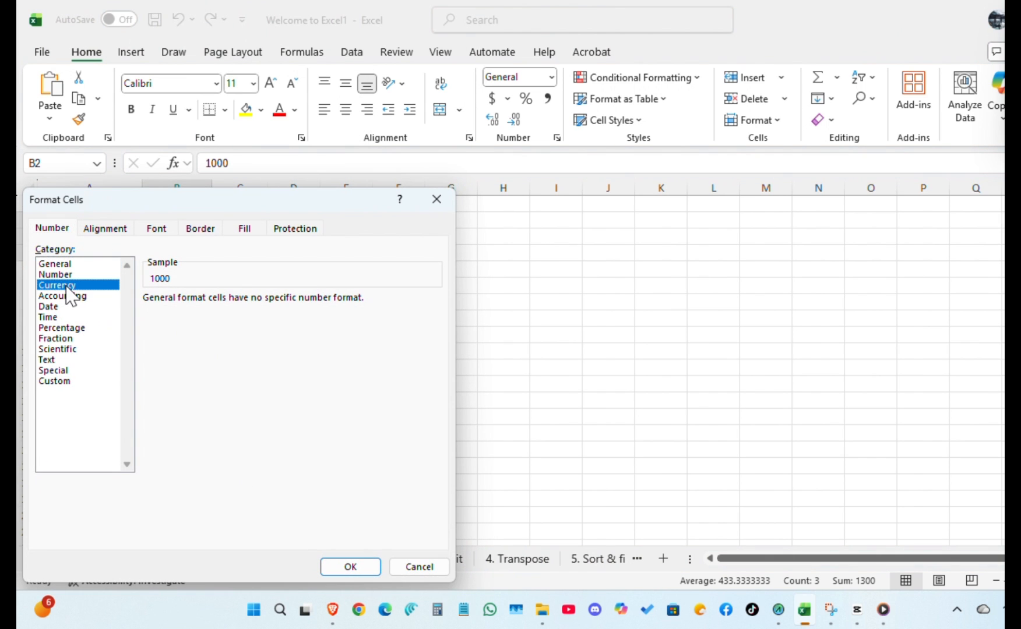
click(203, 397)
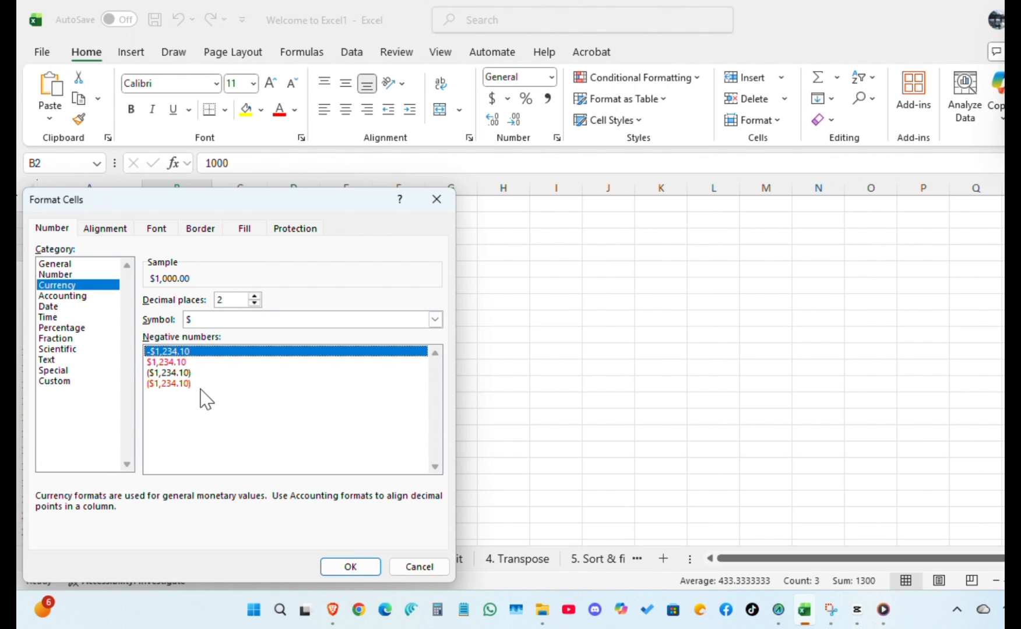
click(201, 384)
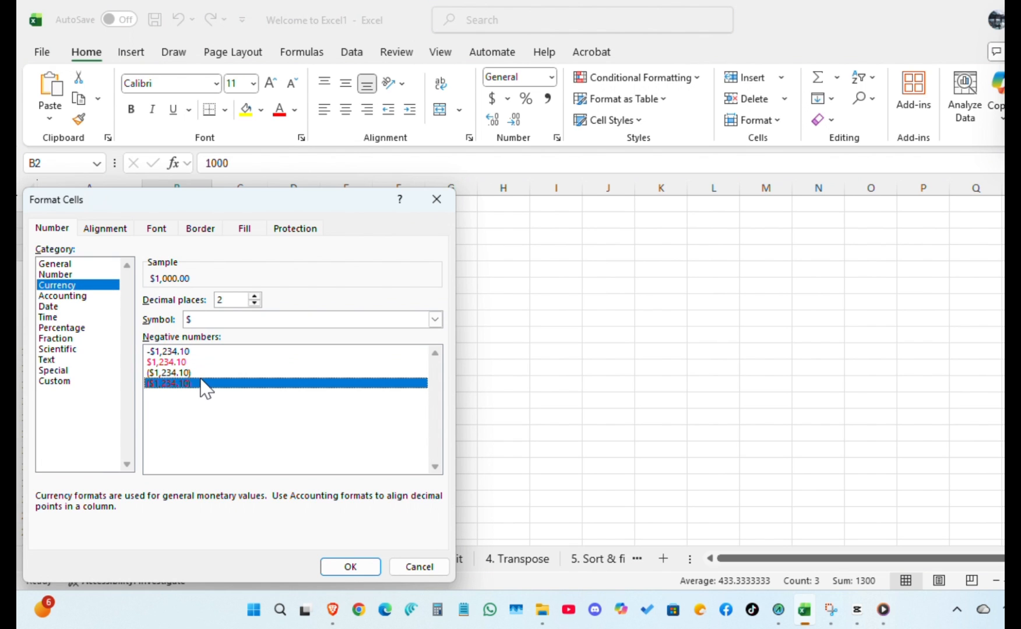
click(335, 564)
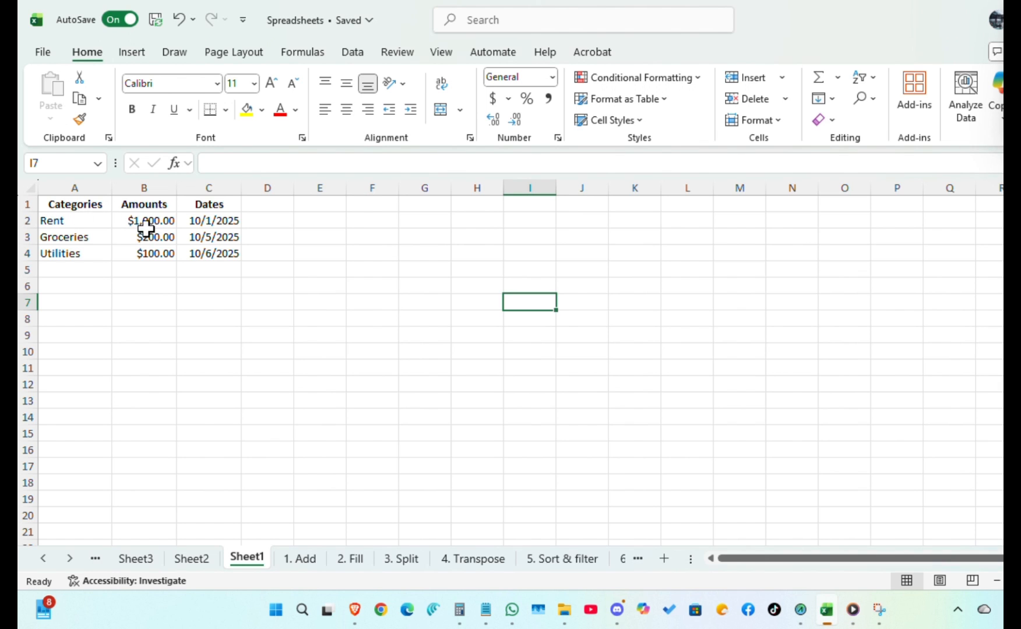
Turn on filtering for the range A2:C4 and view column A's sort and filter options without applying any.
drag(52, 221, 221, 257)
click(348, 54)
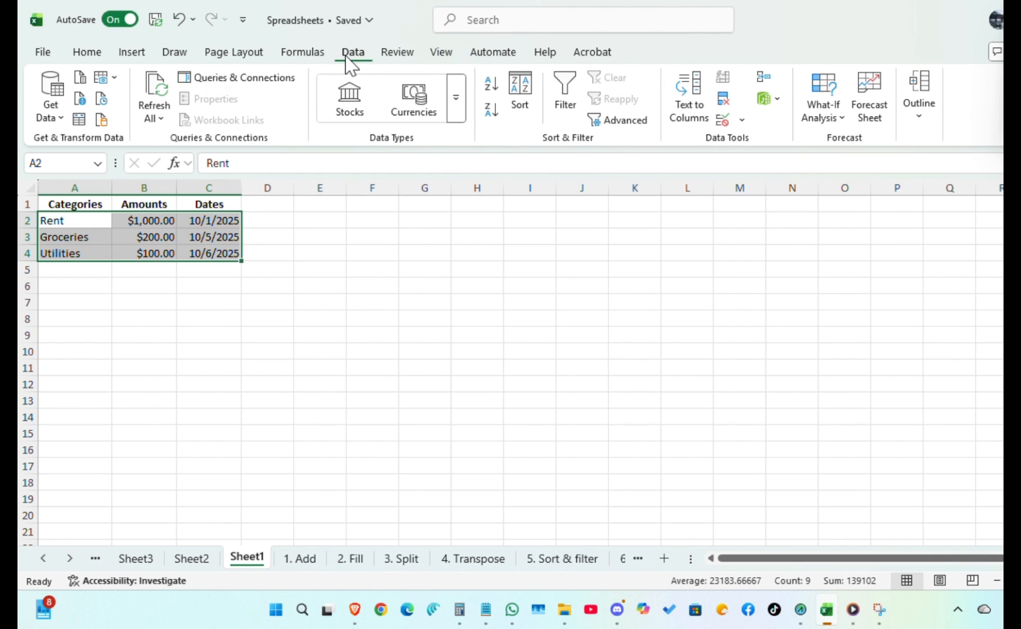
click(563, 100)
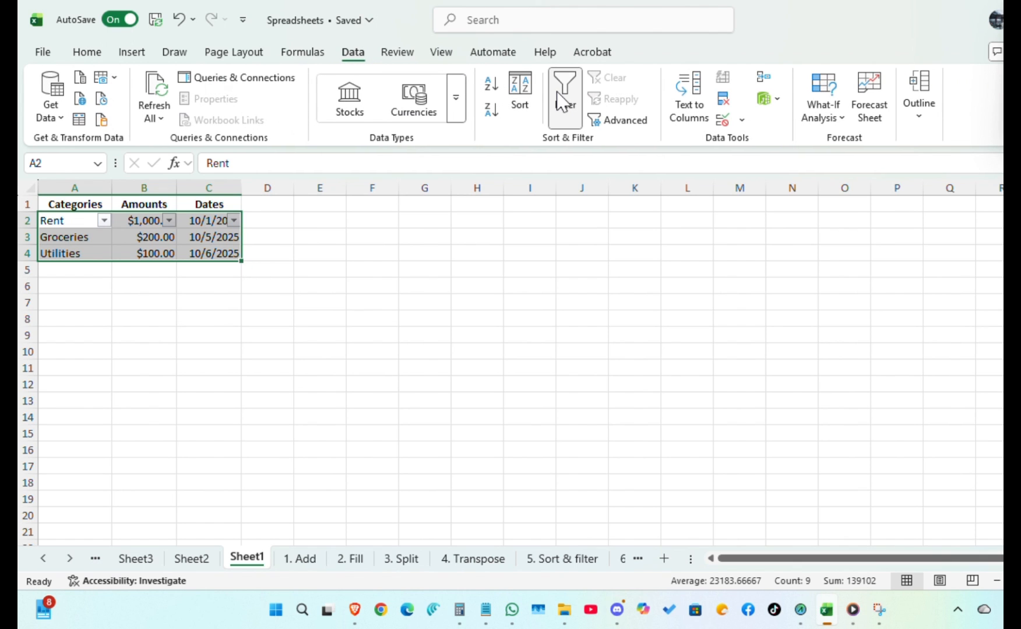
click(105, 221)
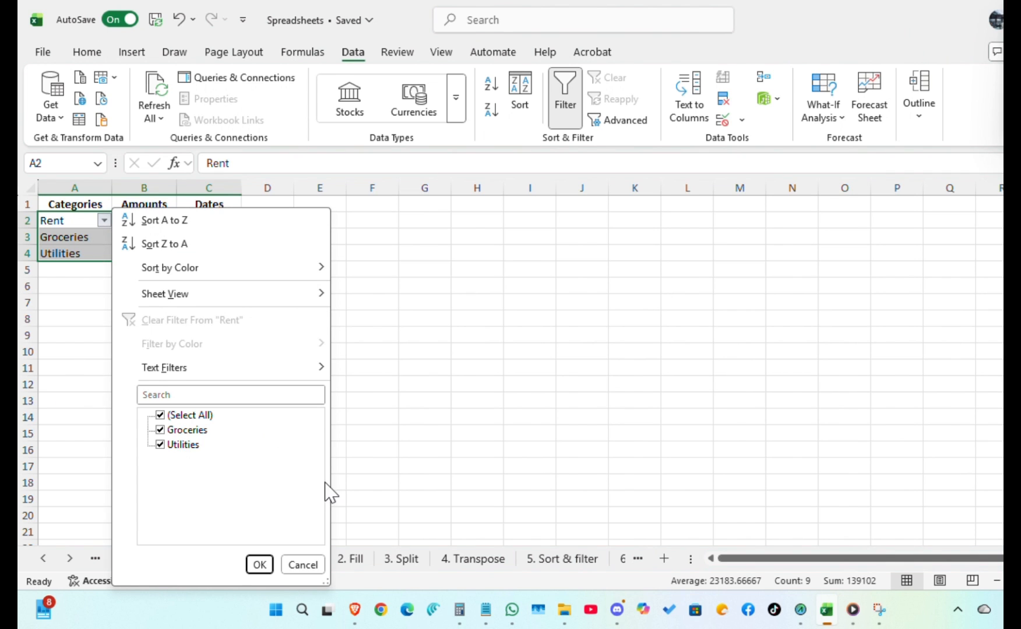
click(311, 565)
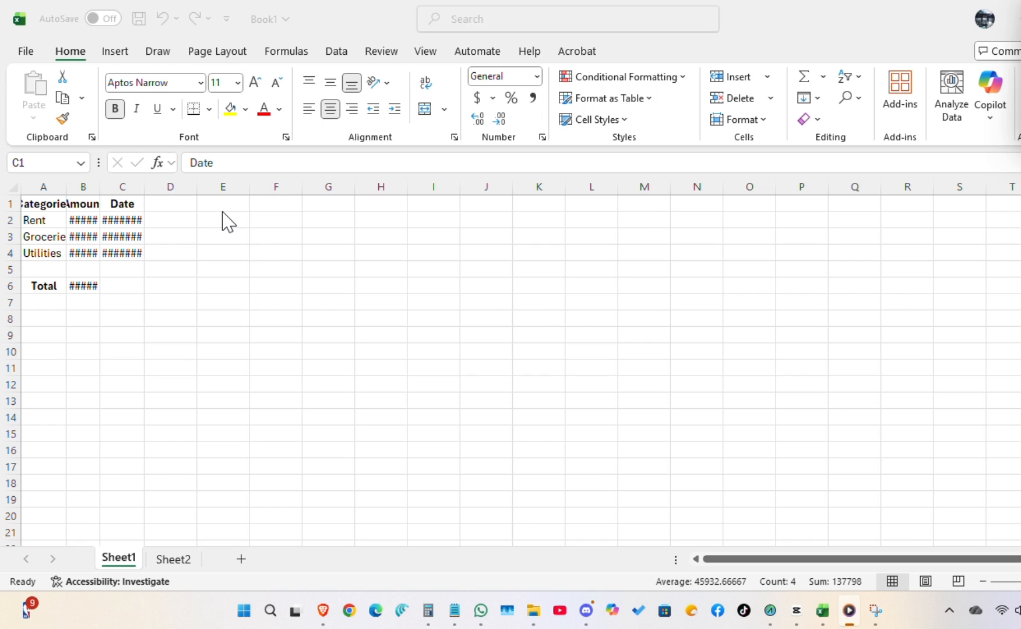
Autofit the widths of the Categories, Amount and Date columns to their contents.
click(42, 185)
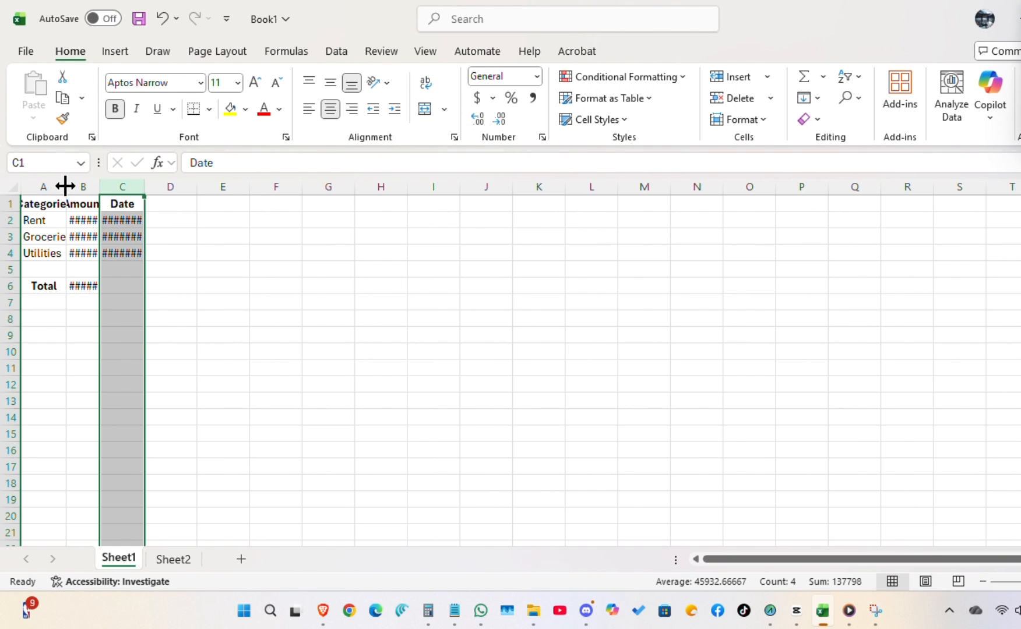
double_click(65, 186)
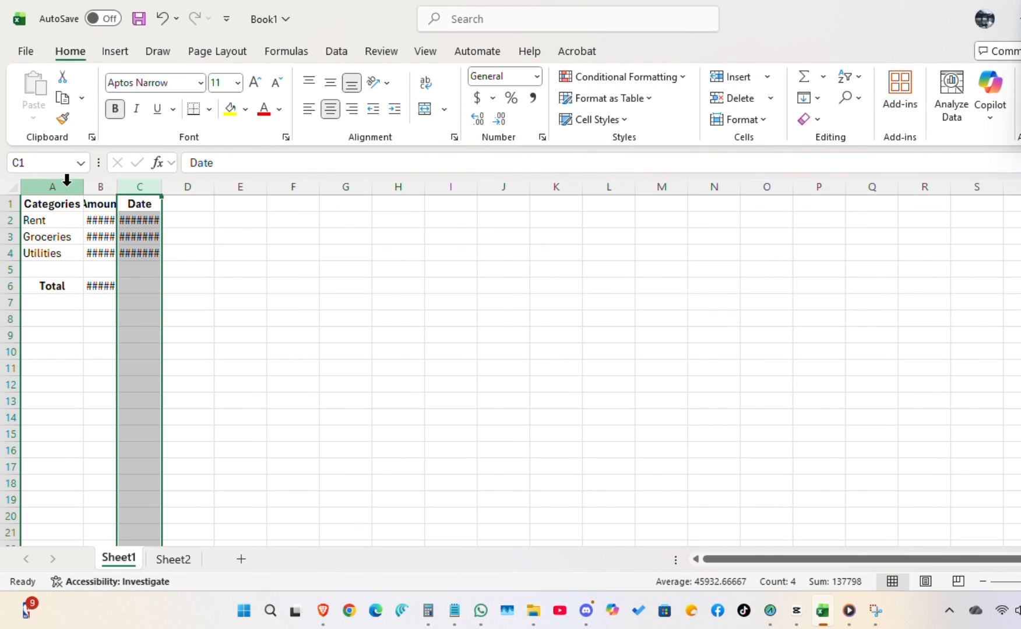
click(97, 185)
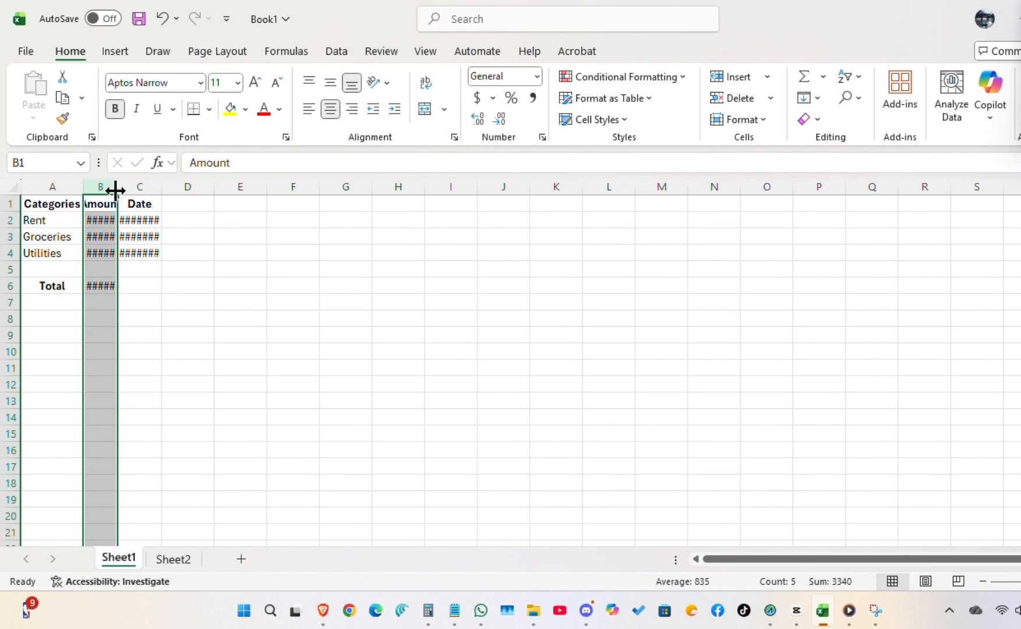
double_click(115, 188)
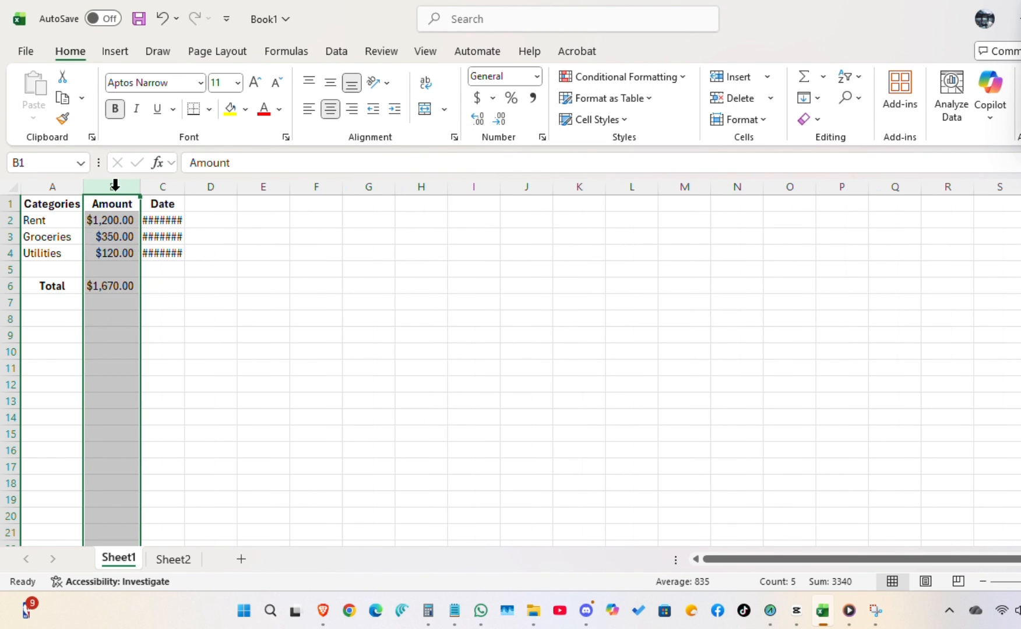
click(152, 186)
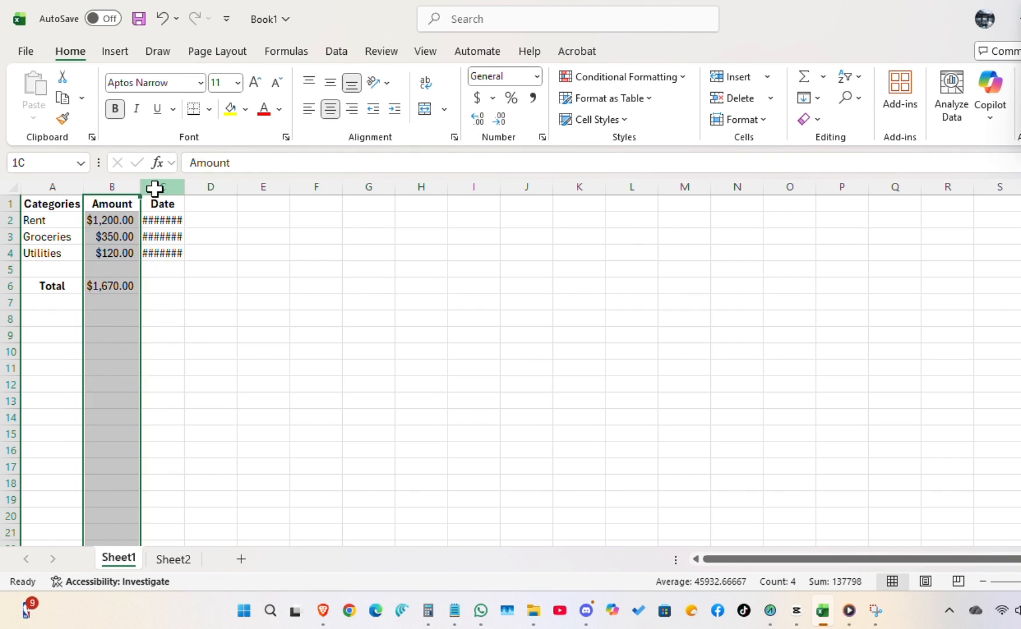
double_click(185, 187)
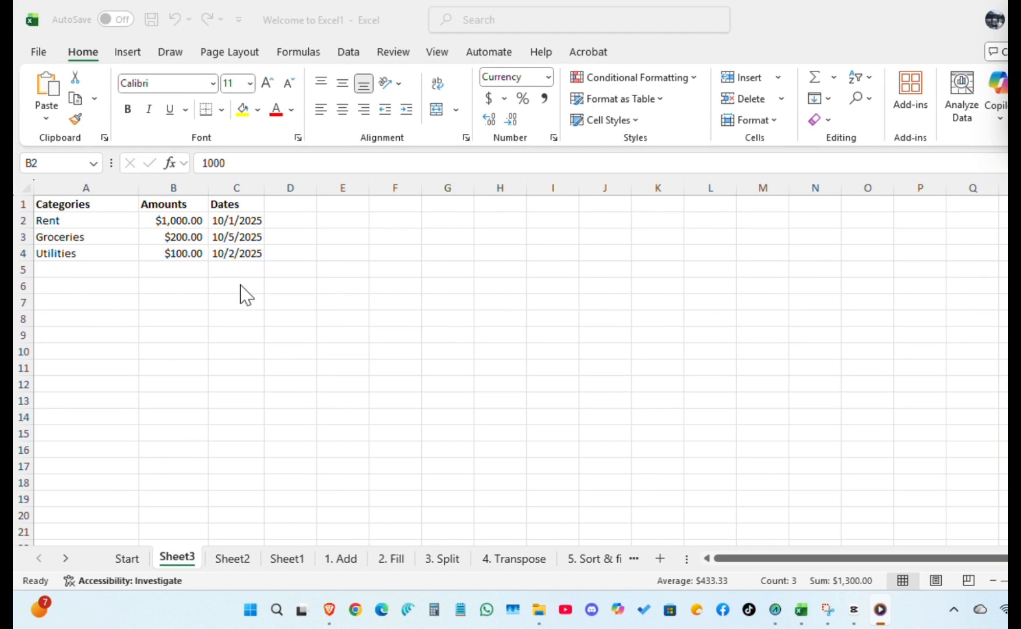
Highlight amounts in B2:B4 greater than 100 with Light Red Fill with Dark Red Text using conditional formatting.
click(188, 221)
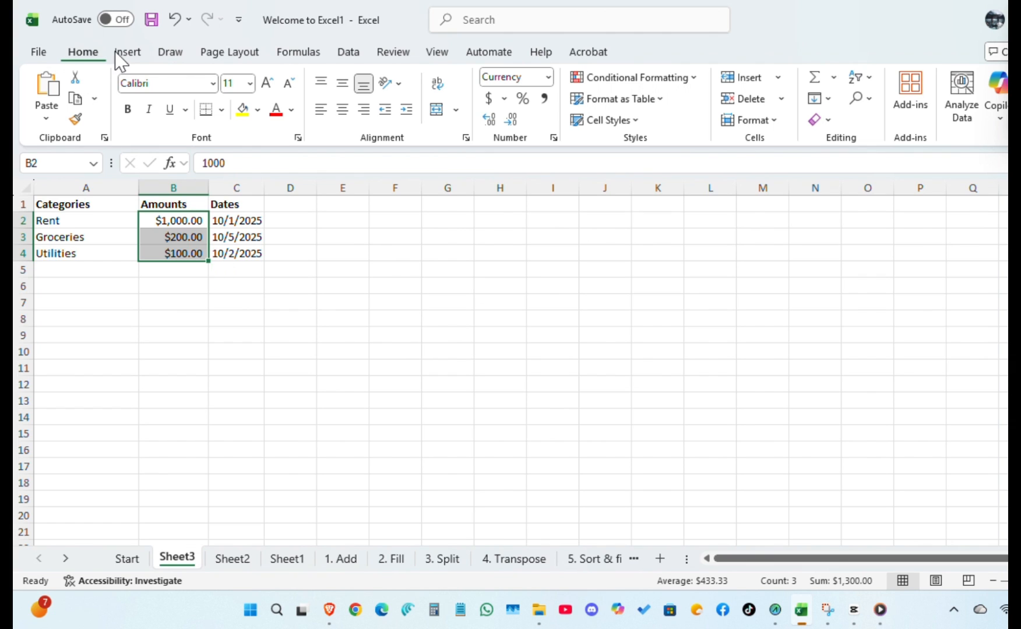
click(693, 78)
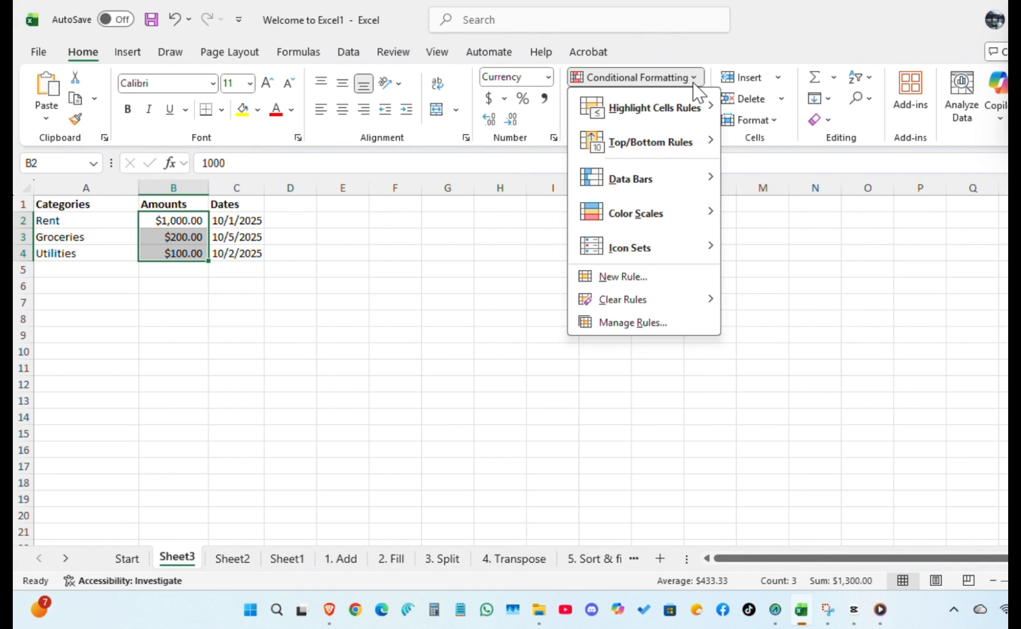
mouse_move(695, 108)
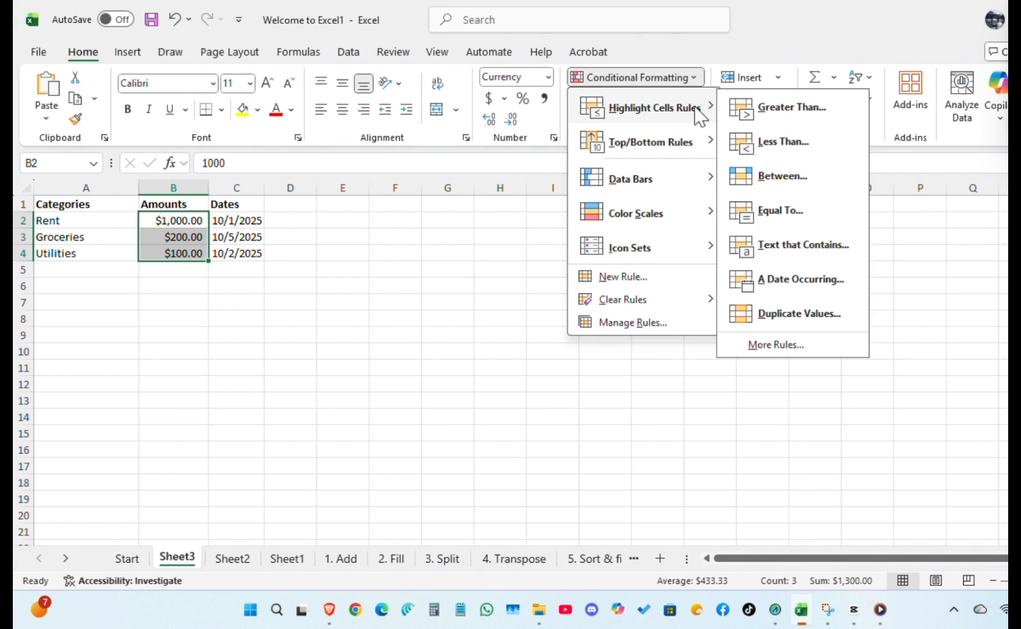
click(738, 111)
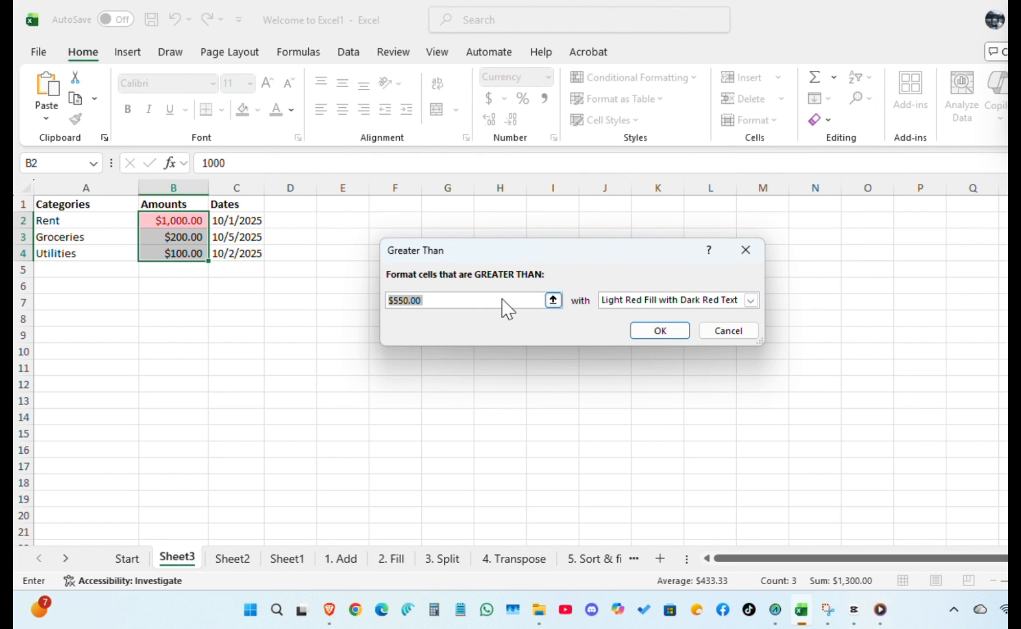
key(BackSpace)
text(100)
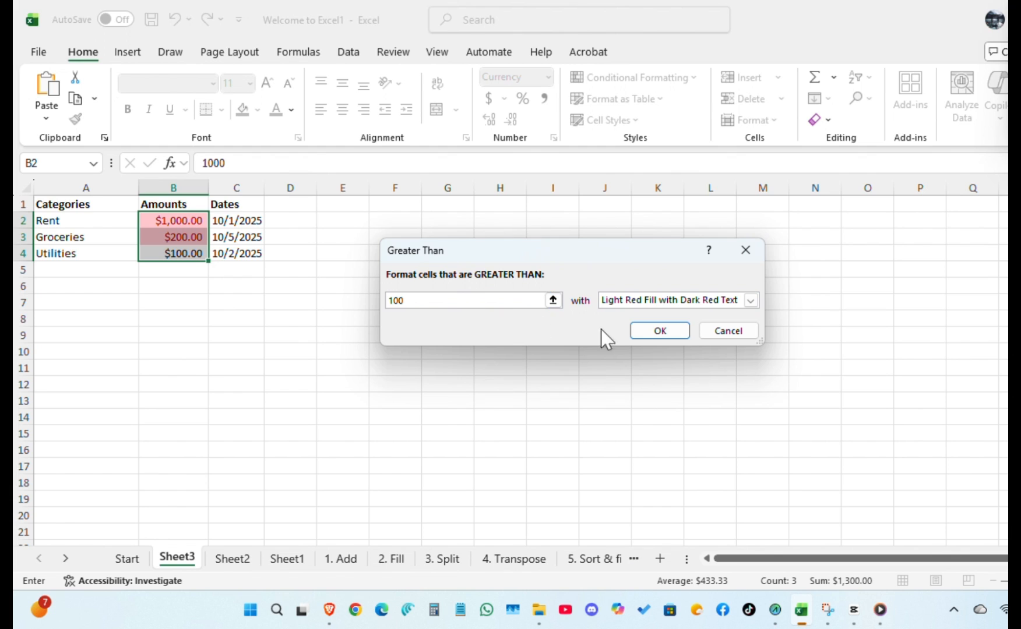
click(670, 331)
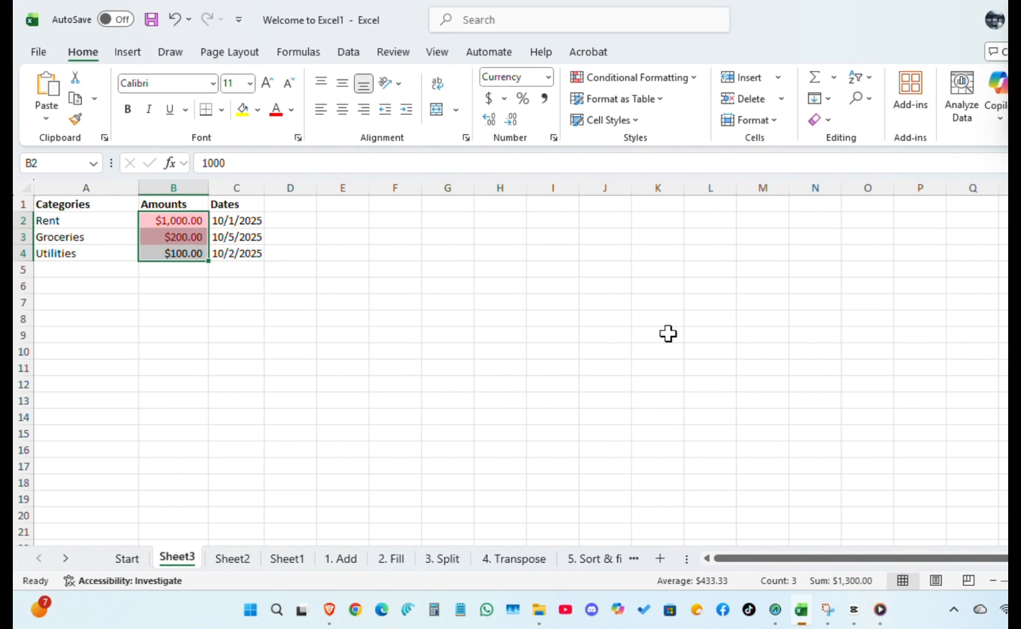
click(608, 377)
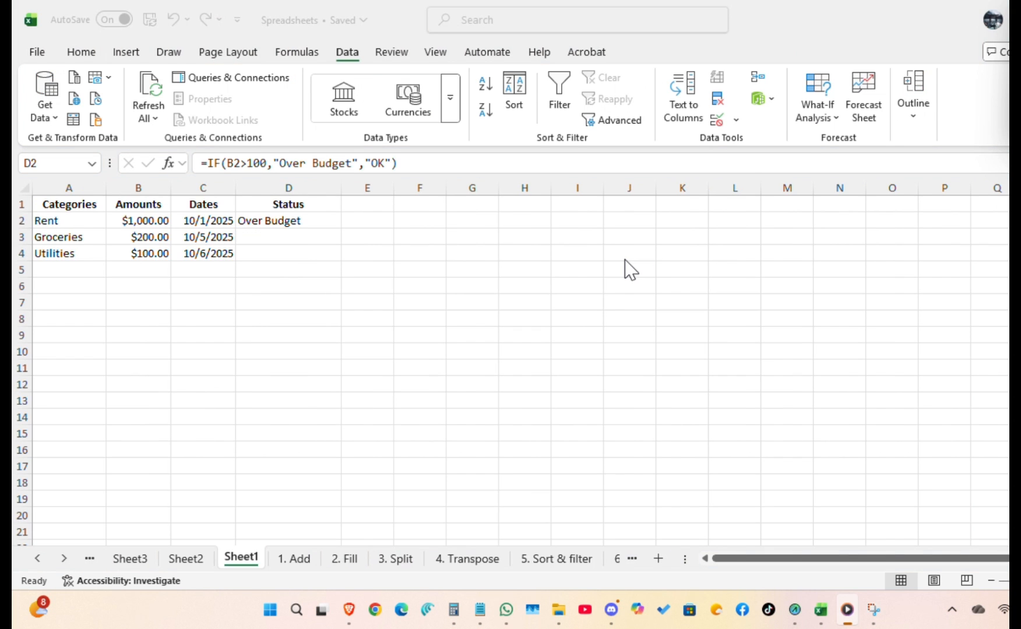
Paste the formula =IF(B2>100,"Over Budget","OK") into cell D2 of the Status column.
click(308, 220)
click(313, 229)
key(ctrl+v)
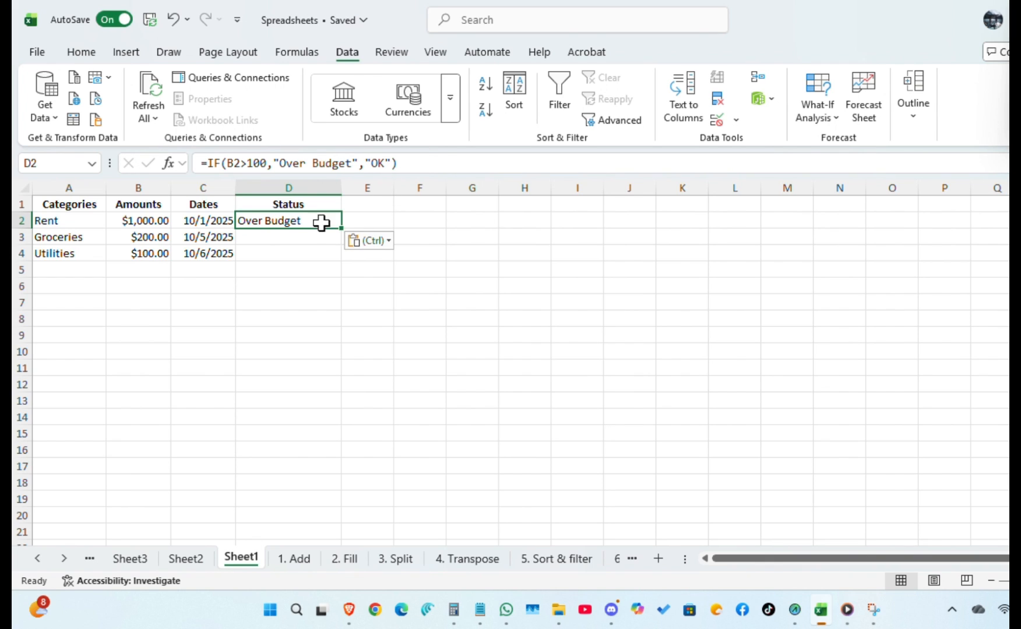
drag(341, 228, 342, 227)
drag(343, 230, 342, 231)
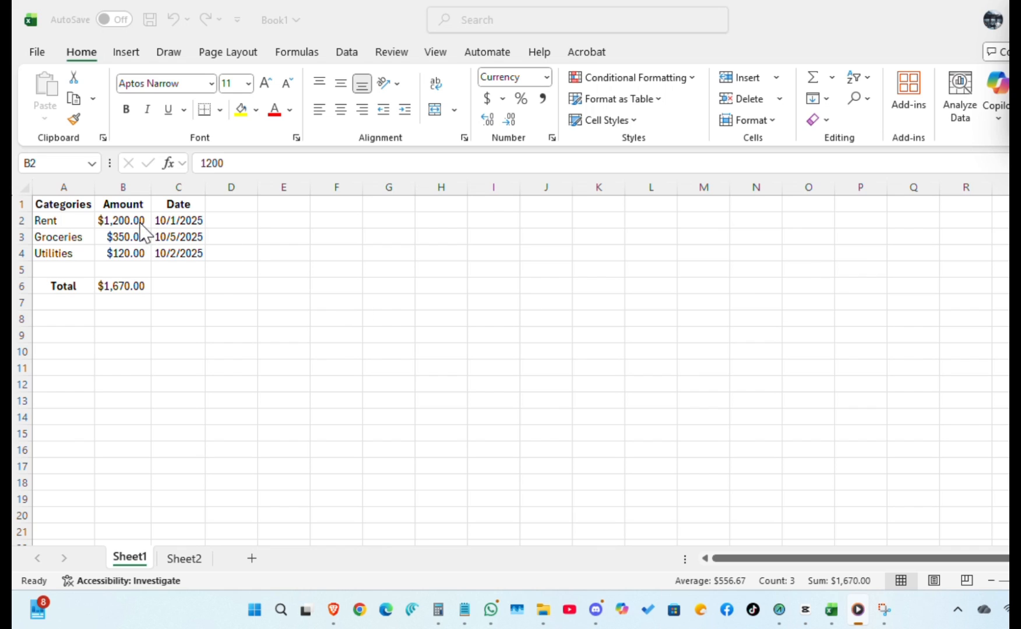
Apply the Red-Yellow-Green color scale to the amounts in B2:B4 using conditional formatting.
drag(135, 217, 125, 253)
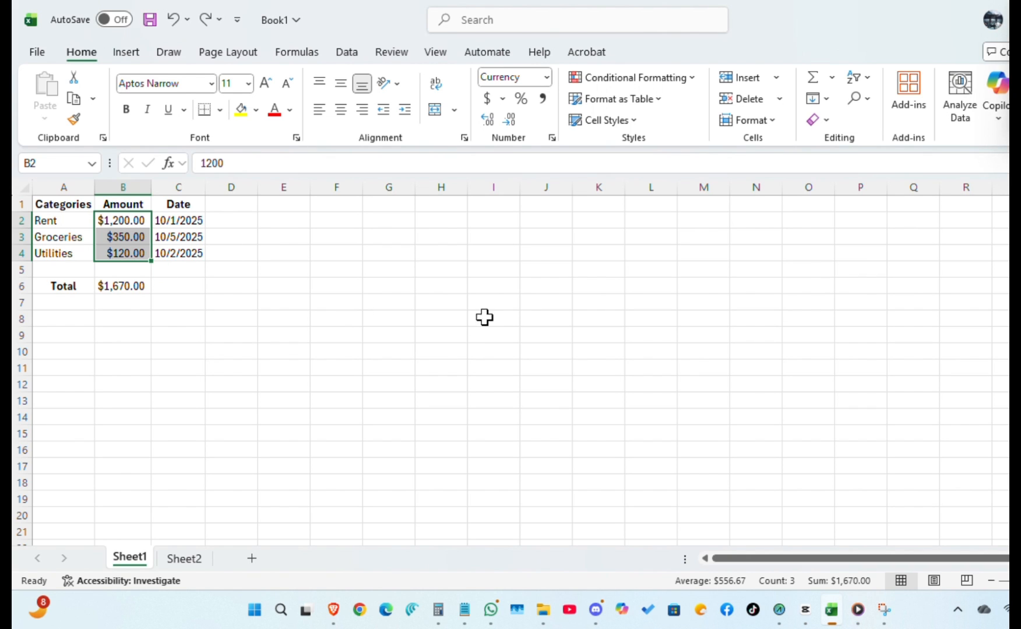
click(690, 85)
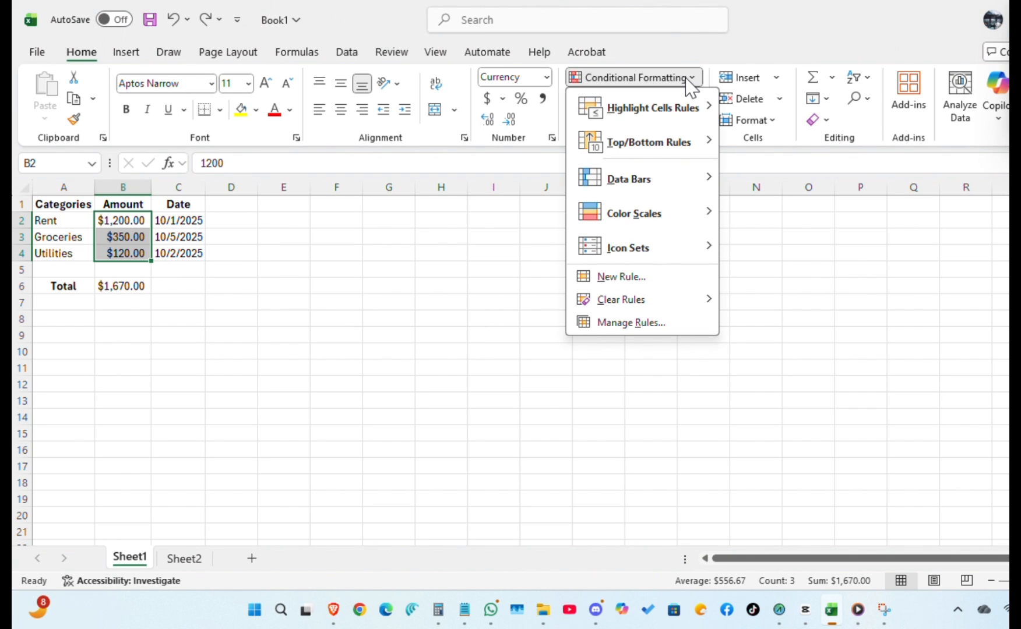
mouse_move(675, 214)
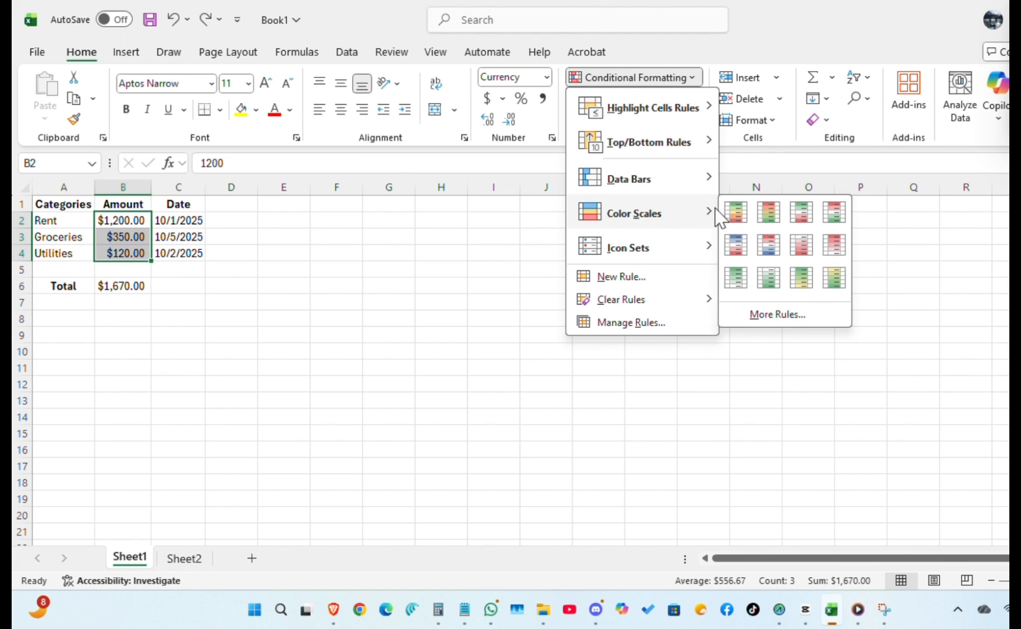
click(770, 212)
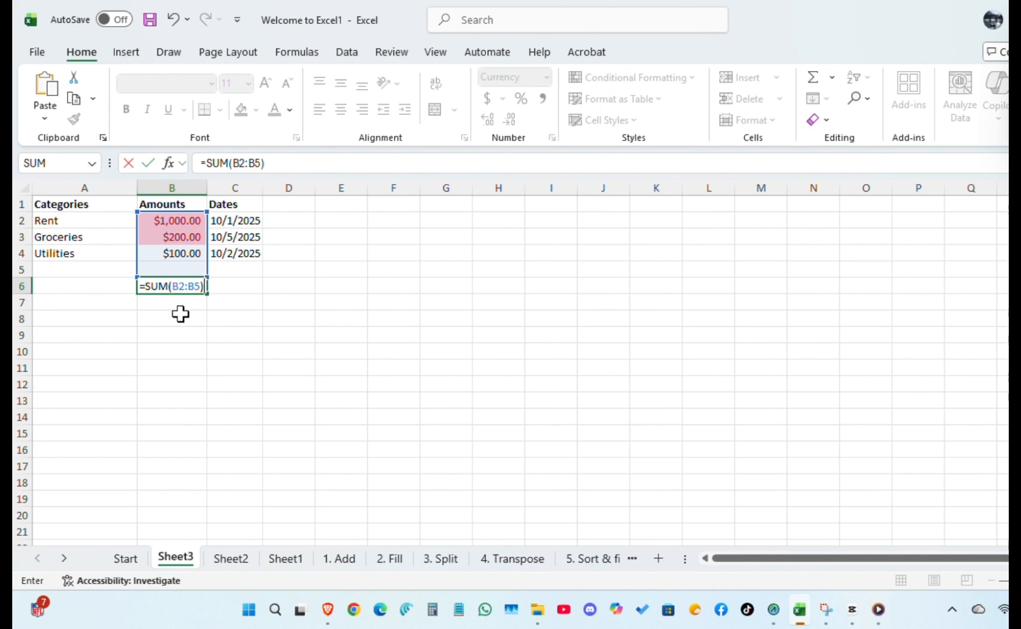
Enter the formula =SUM(B2:B5) in cell B6 and clear the cell again.
key(Return)
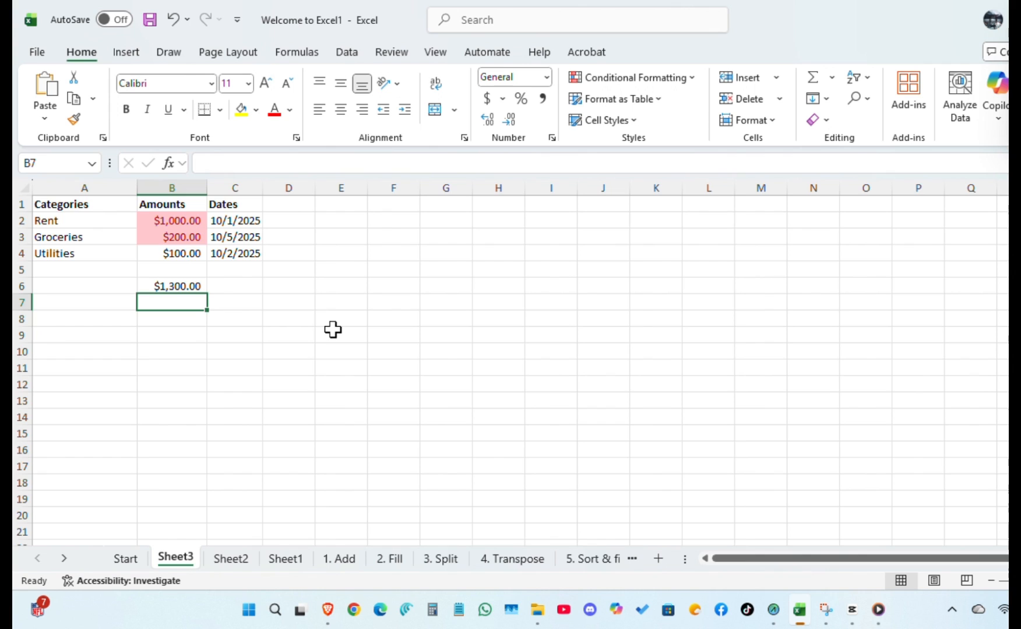
click(174, 285)
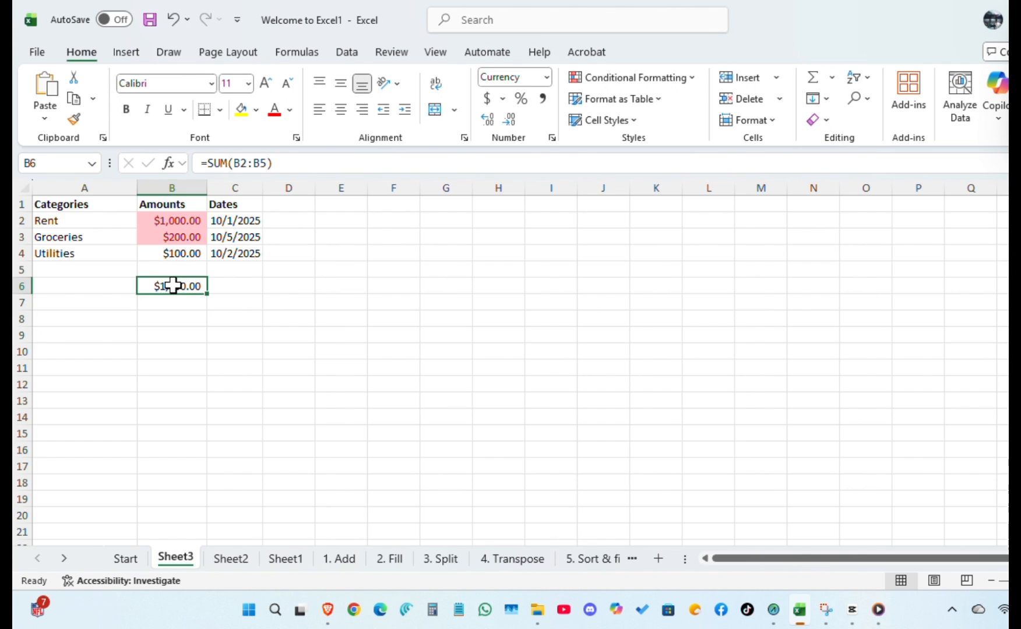
key(BackSpace)
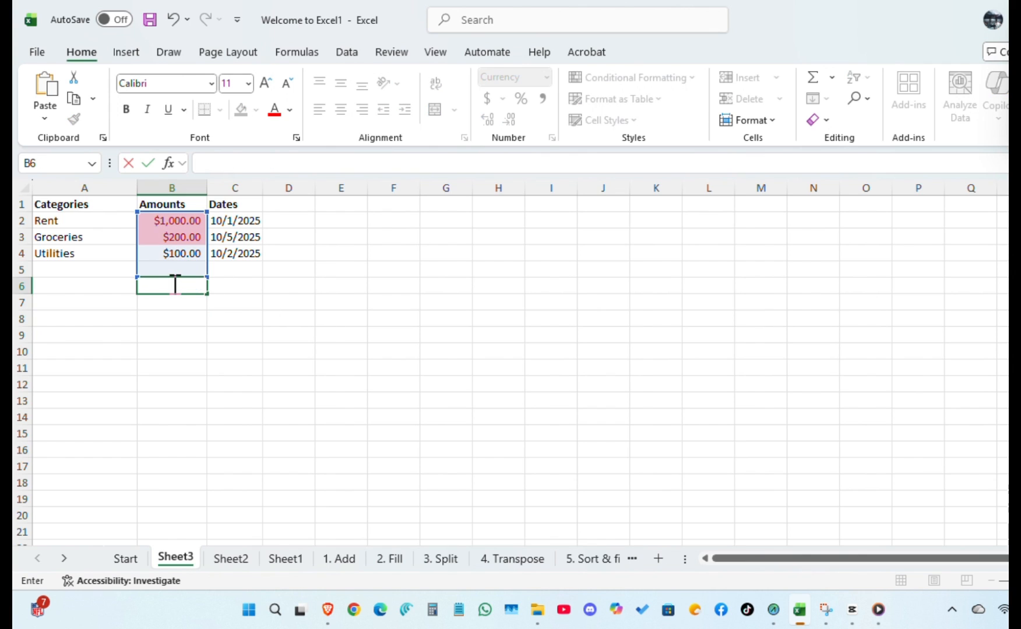
Total the amounts in B2:B4 with AutoSum.
click(819, 76)
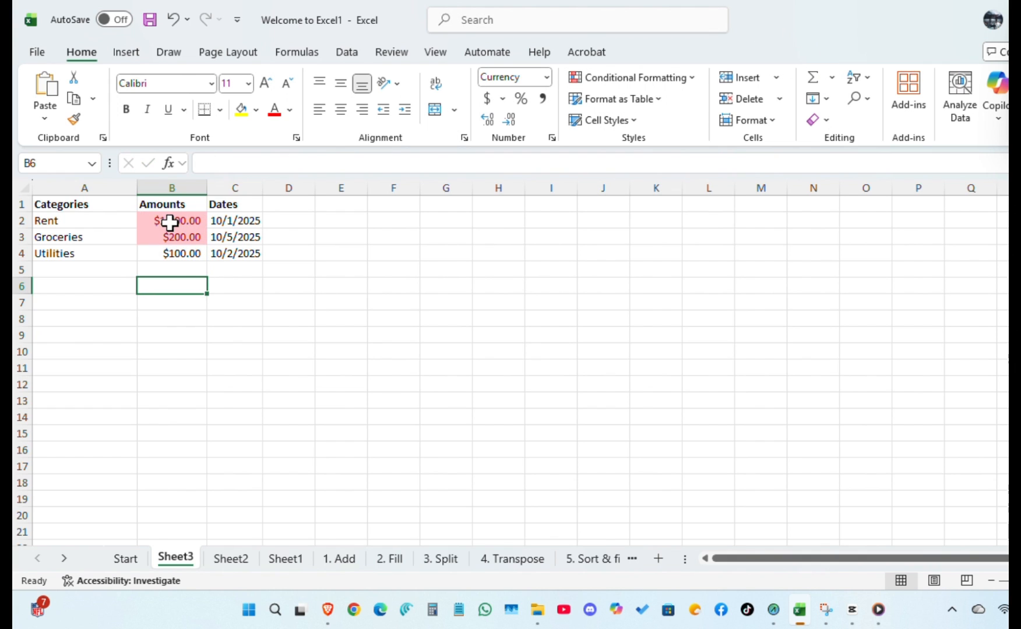
drag(169, 222, 173, 252)
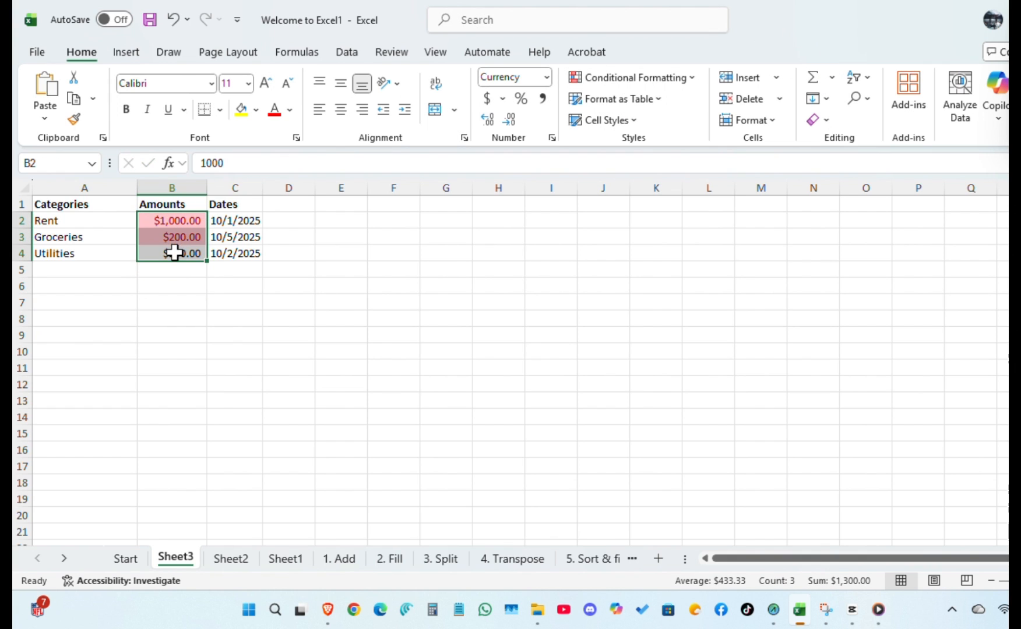
click(819, 76)
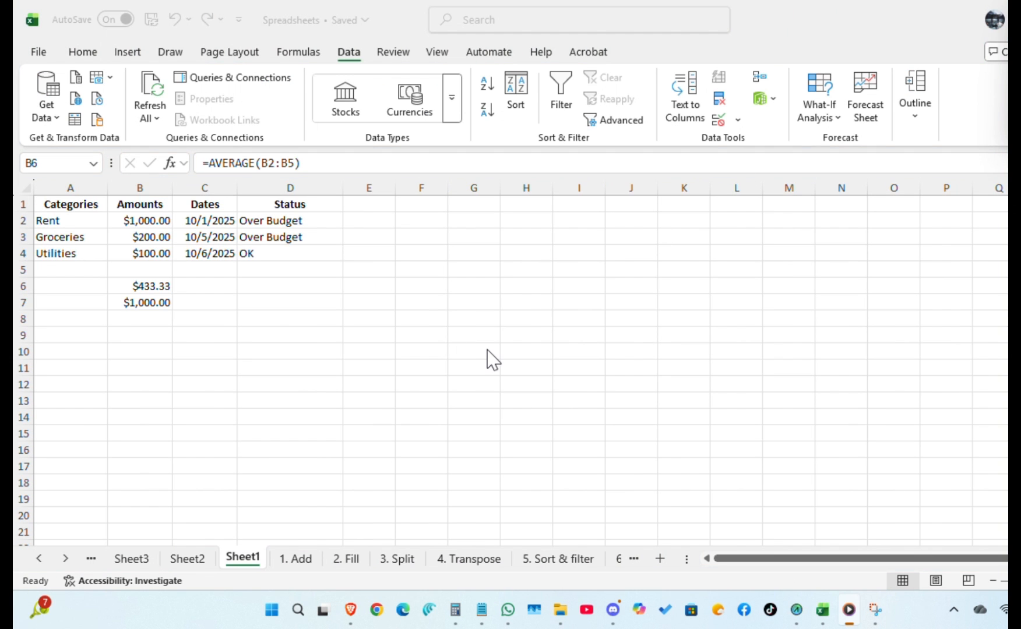
Paste the formula =AVERAGE(B2:B5) into cell B6 and inspect the formula in B7 below it.
click(152, 286)
key(ctrl+v)
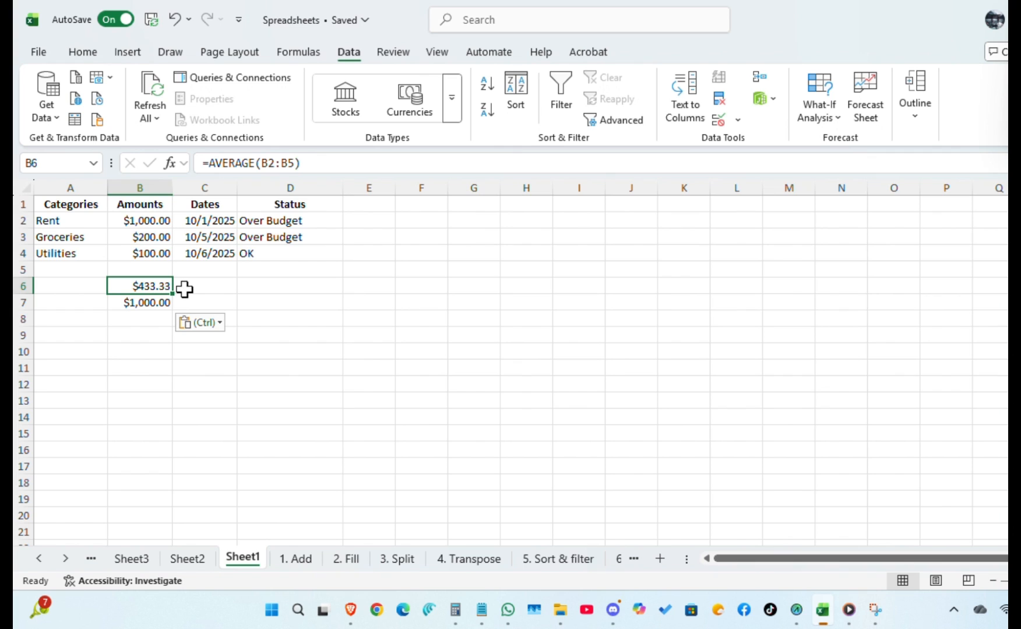
click(155, 302)
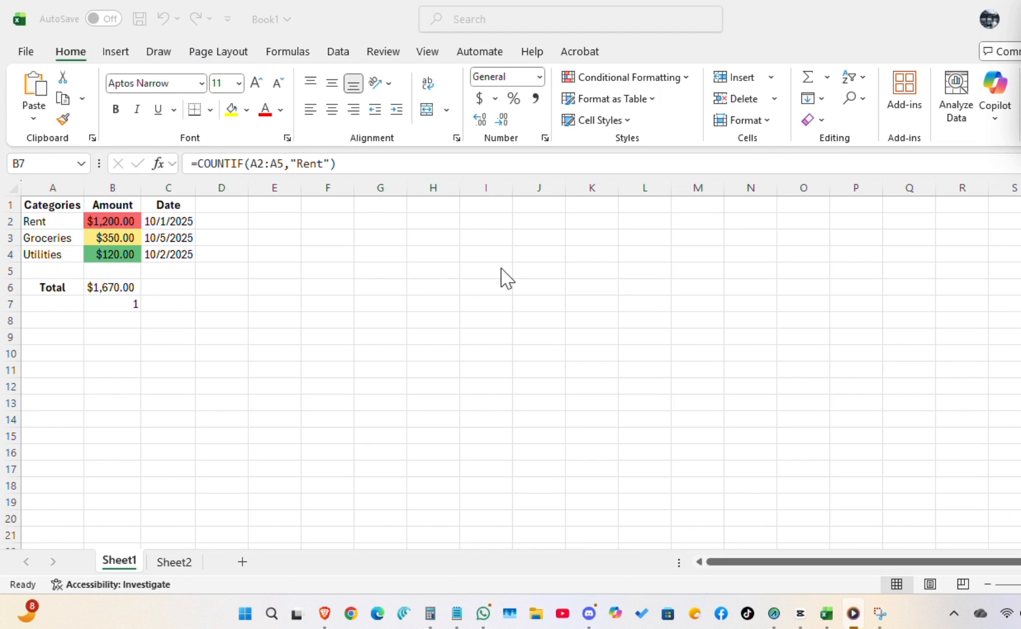
click(105, 303)
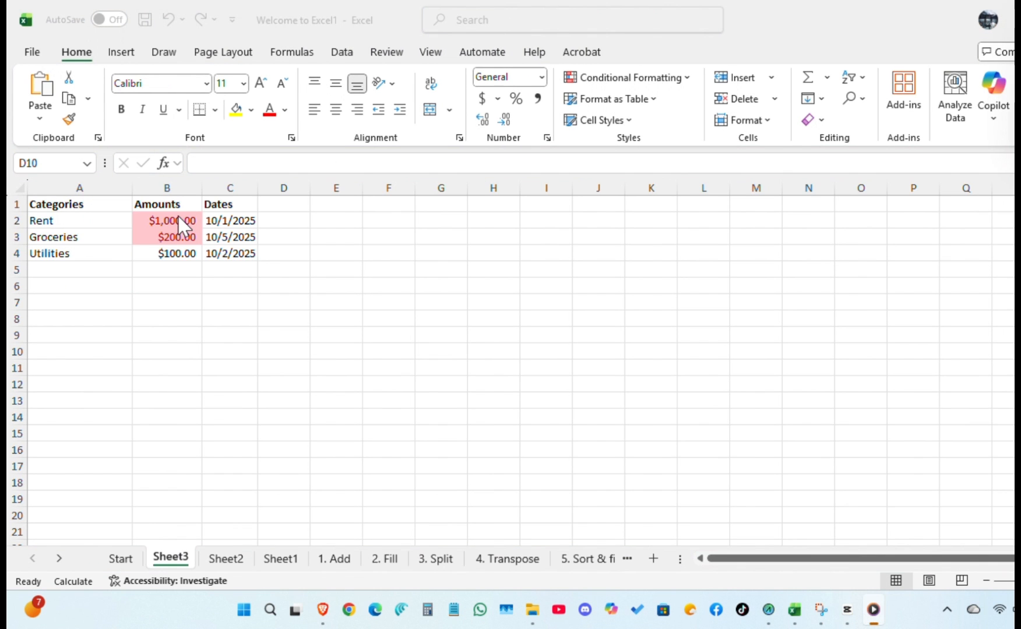
Insert a recommended Pie chart based on the amounts in B2:B4.
click(178, 218)
drag(178, 218, 179, 251)
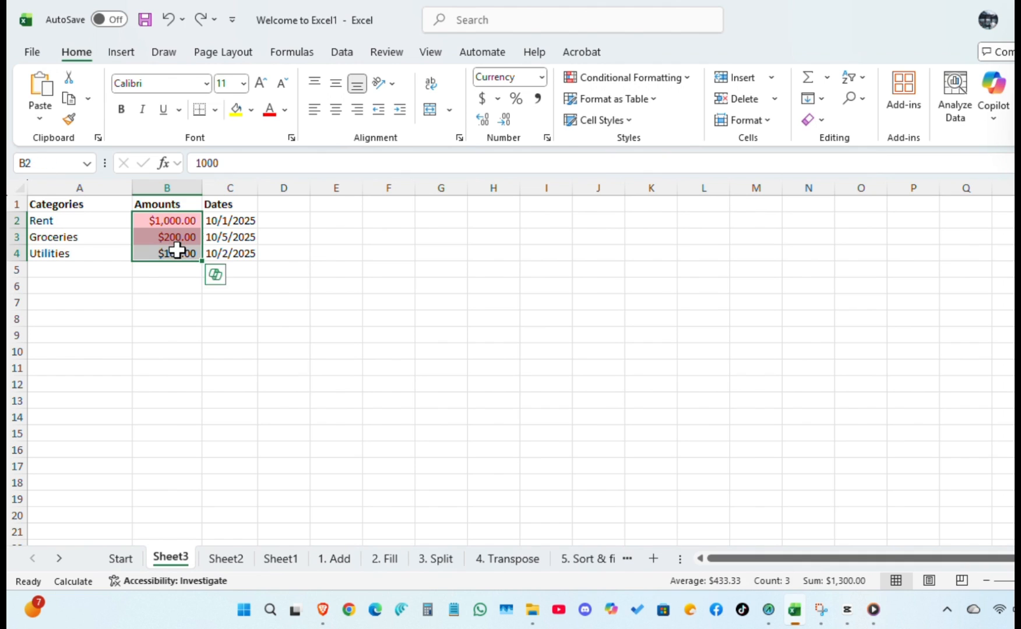
click(120, 53)
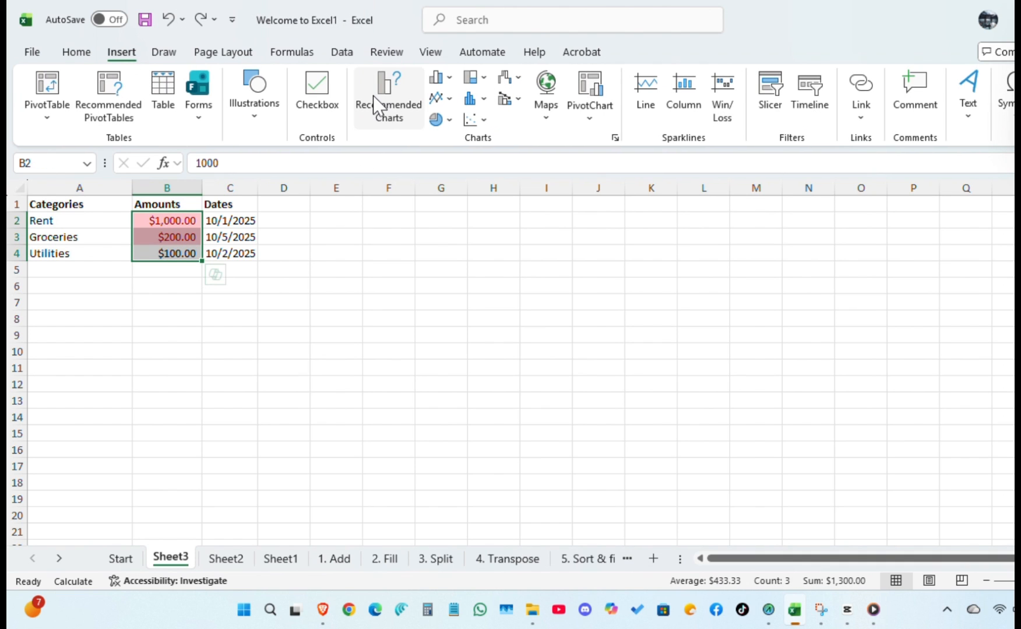
click(385, 106)
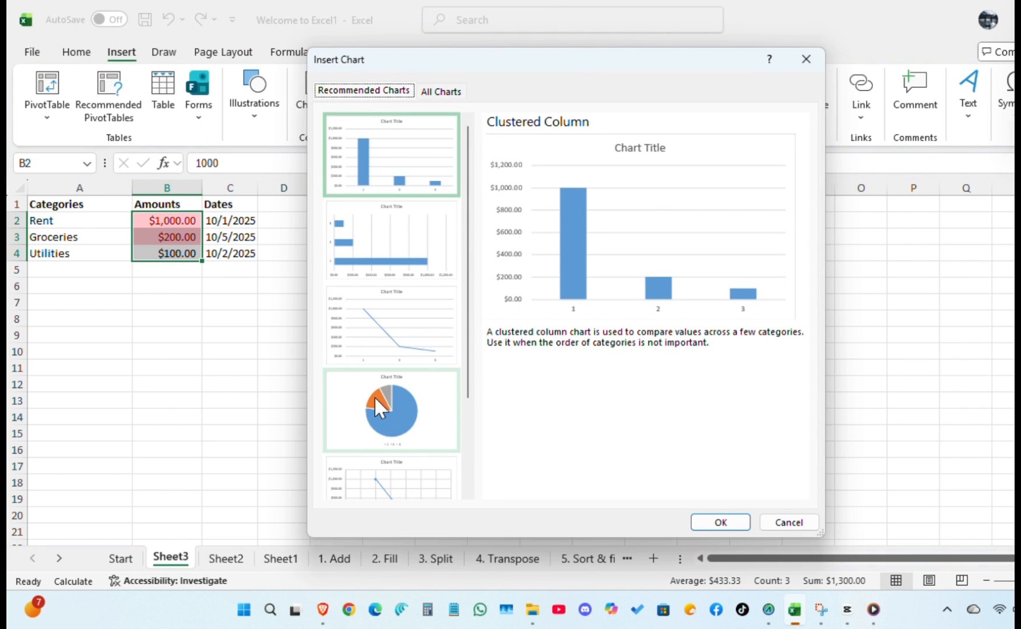
click(382, 424)
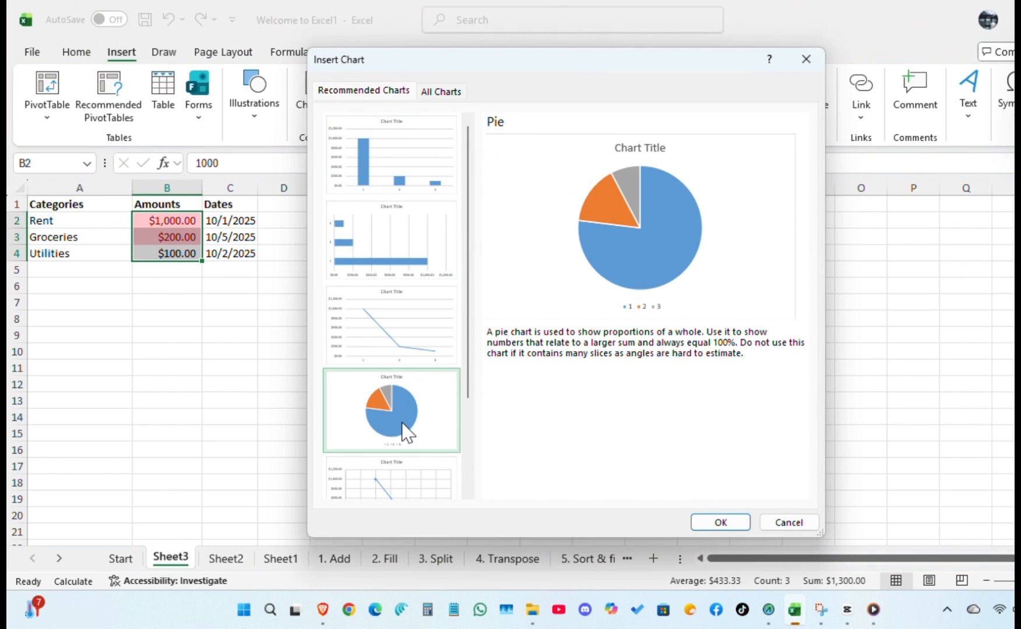
click(709, 527)
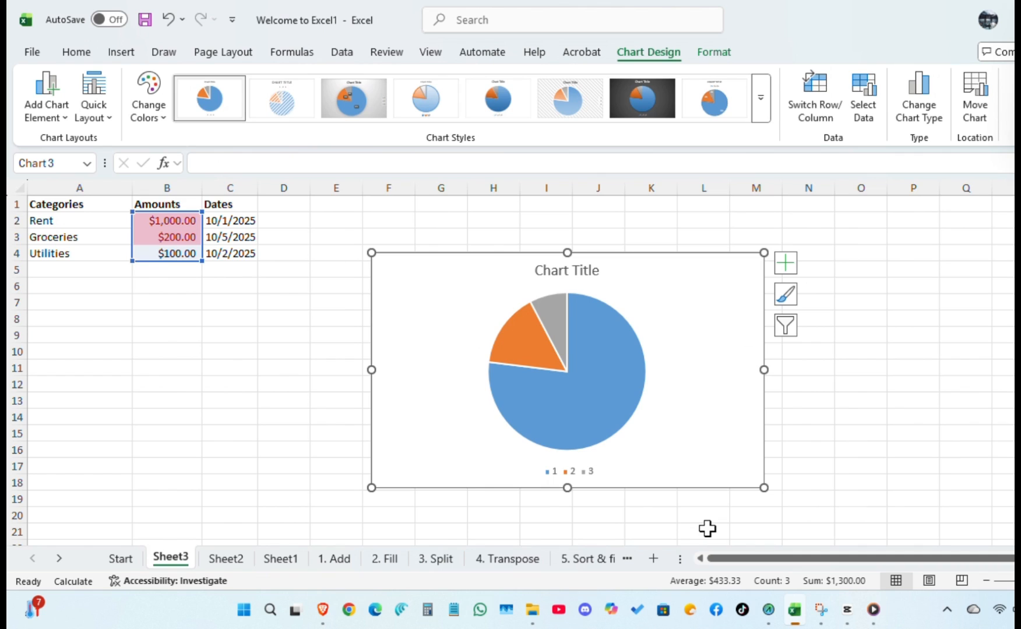
Add data labels to the pie chart.
click(786, 274)
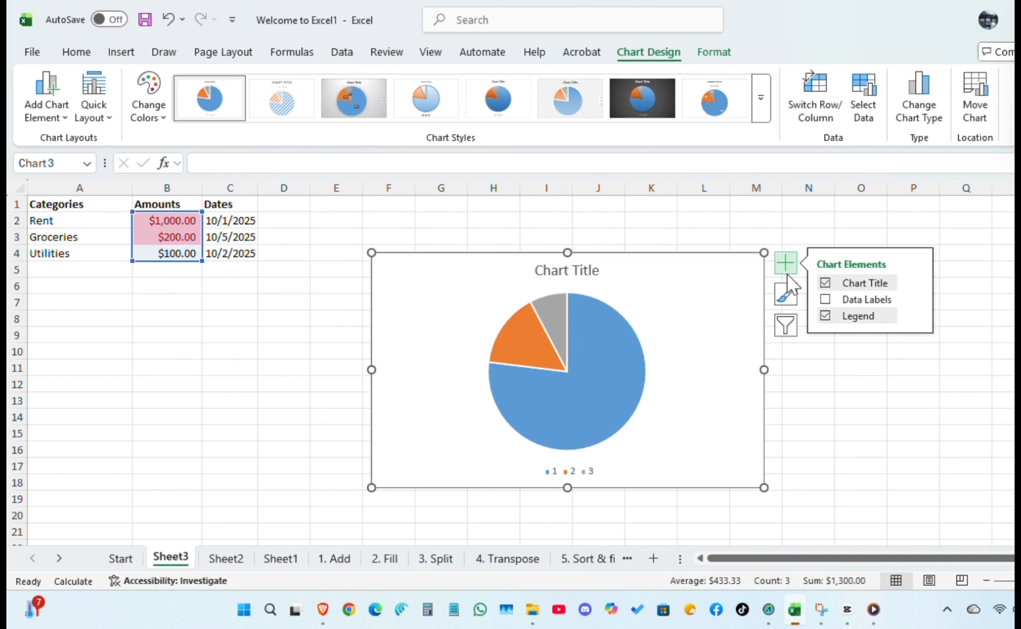
click(826, 301)
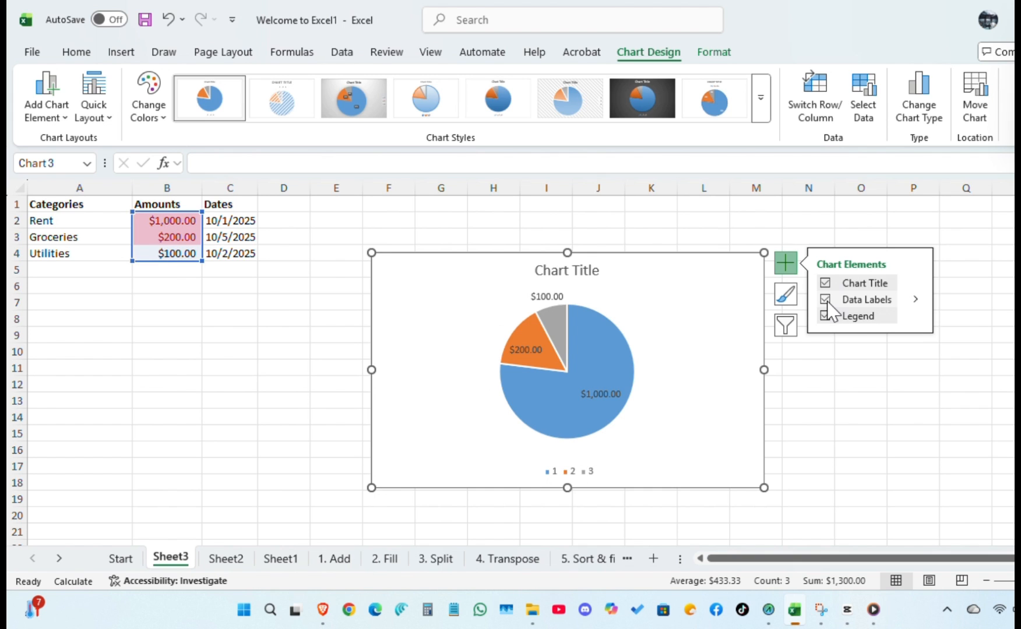
click(867, 419)
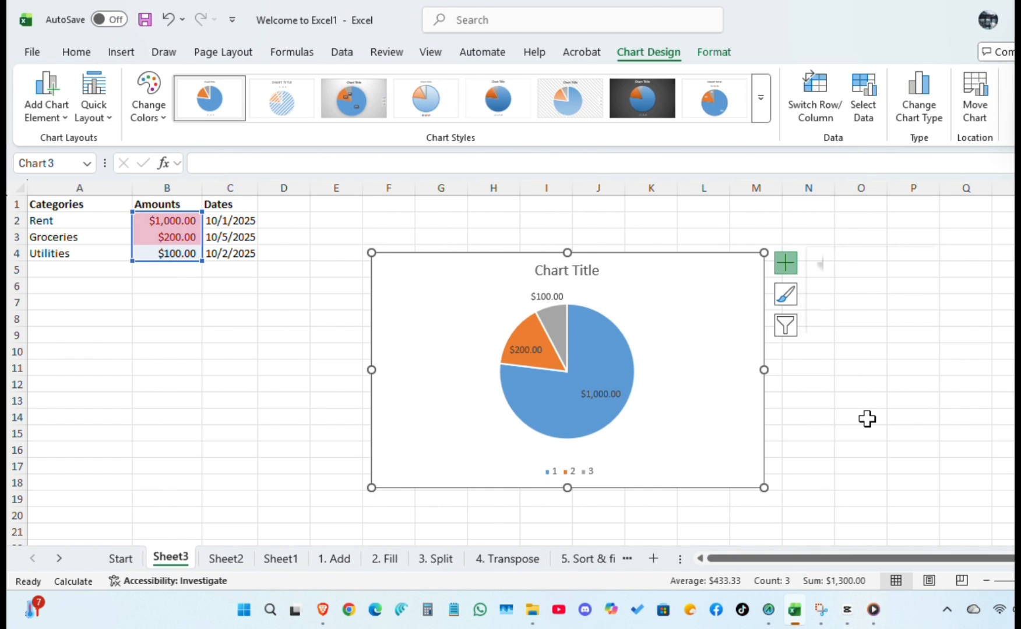
click(867, 419)
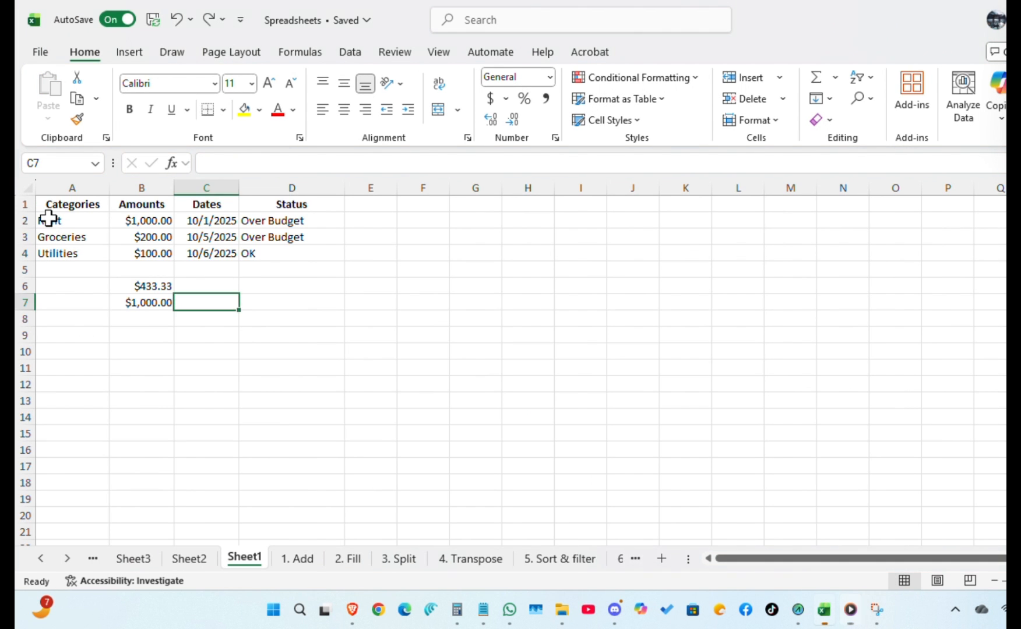
Insert a recommended Clustered Bar chart from the categories and amounts in A2:B4 and show its chart element options.
drag(50, 221, 144, 249)
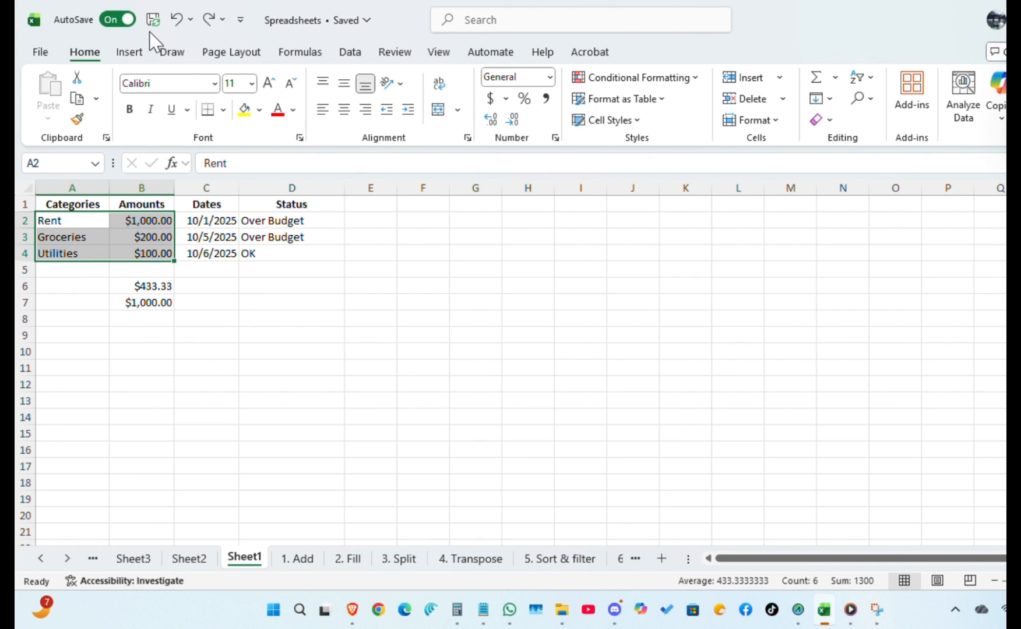
click(135, 52)
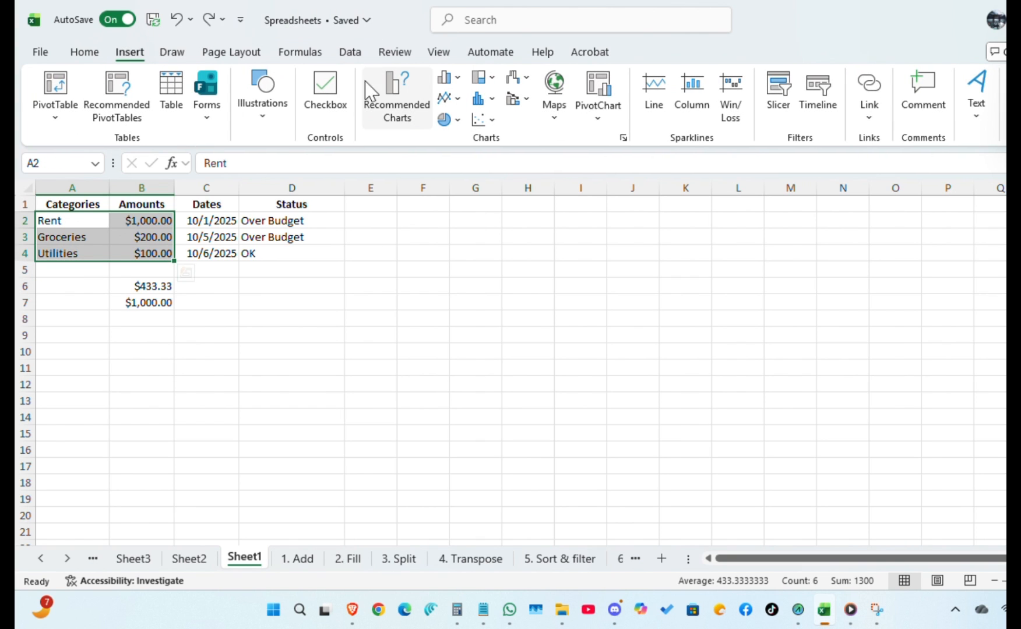
click(376, 108)
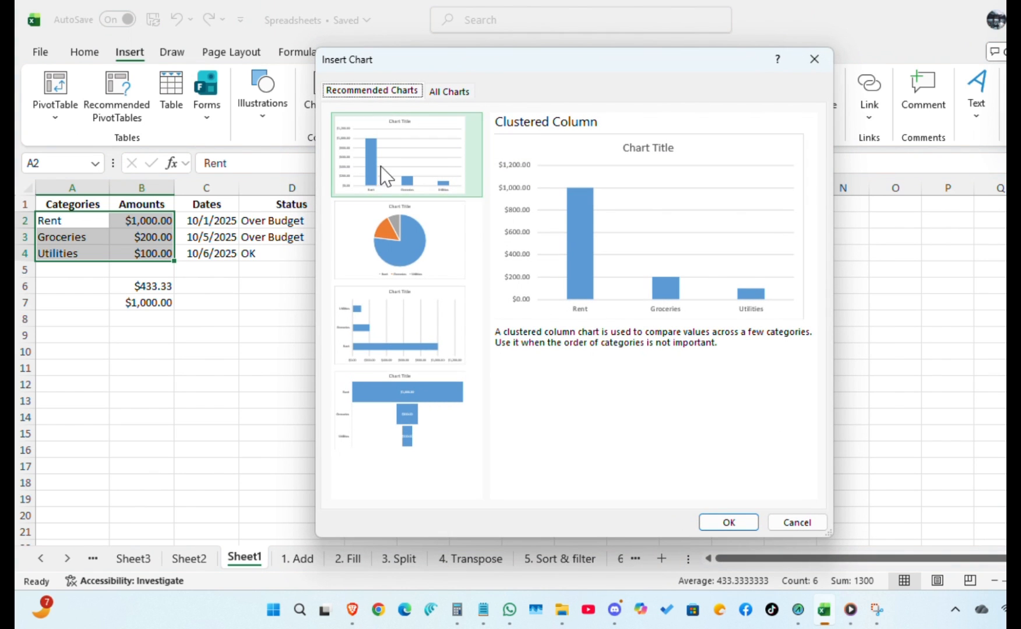
click(386, 340)
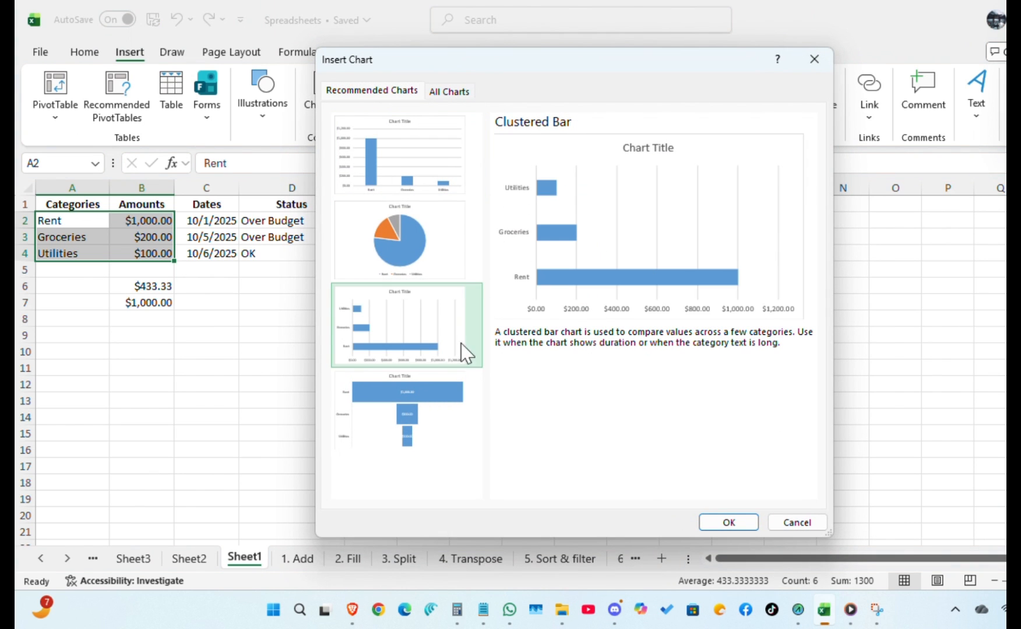
click(705, 520)
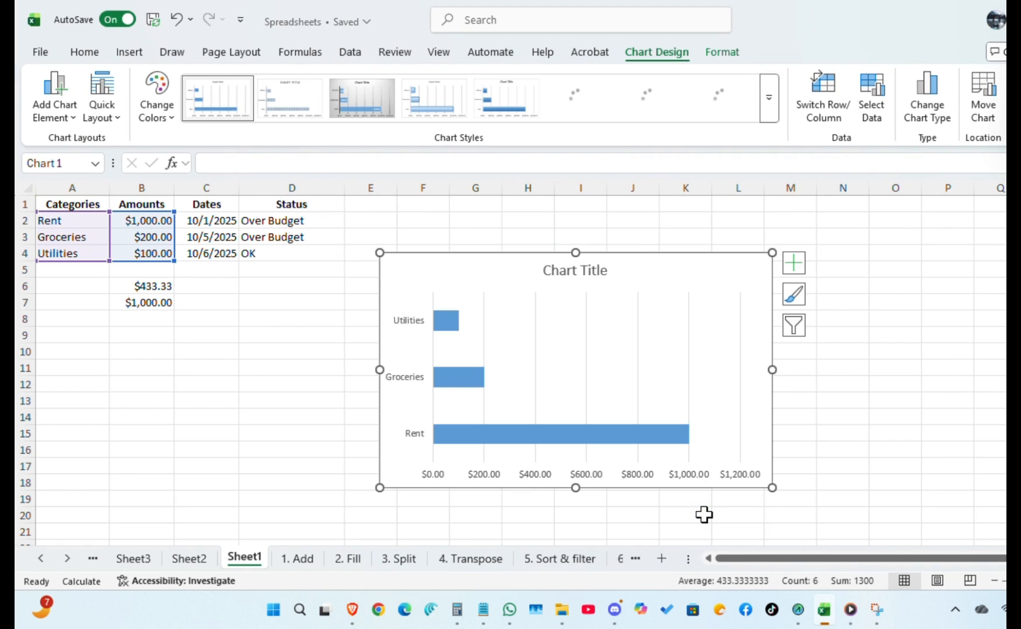
click(800, 265)
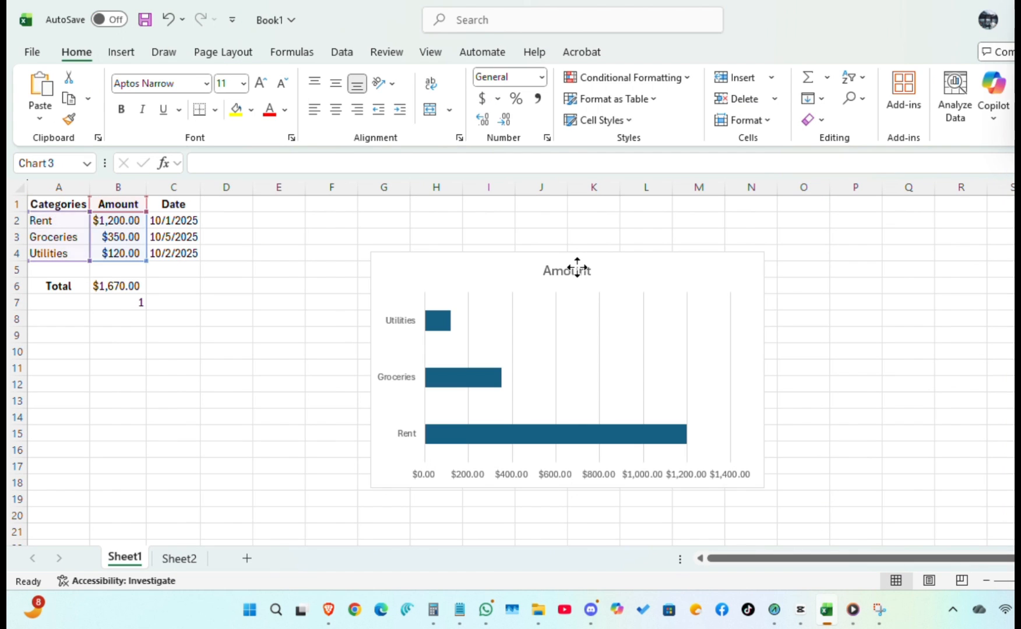
Change the bar chart's title to "Monthly spending breakdown".
click(577, 267)
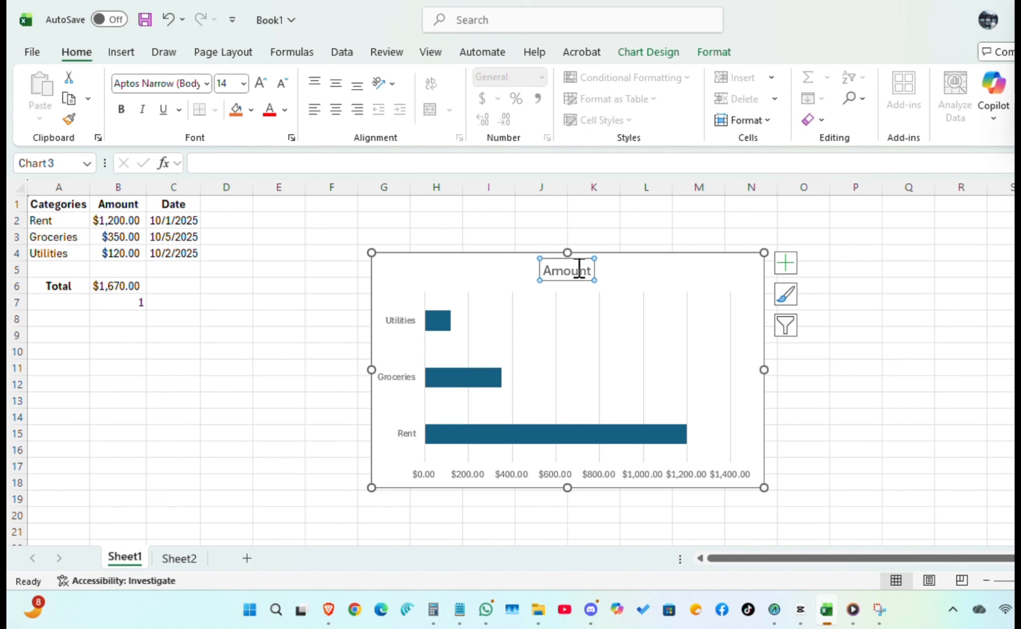
text(Mo)
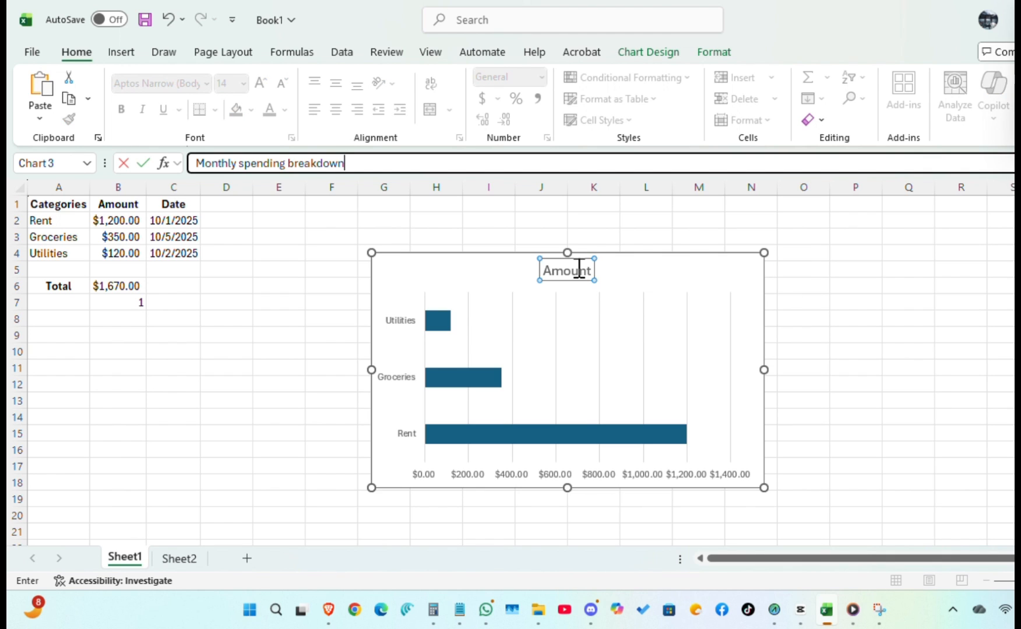
text(nthly spending breakdown)
click(840, 336)
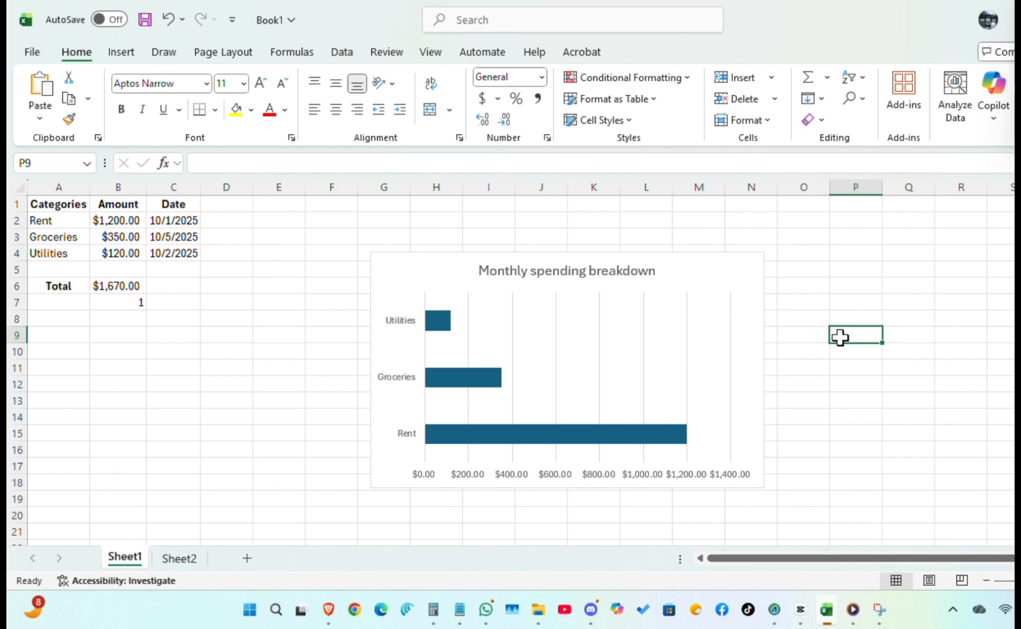
Turn on the legend for the monthly spending bar chart and open the legend's placement options.
click(789, 277)
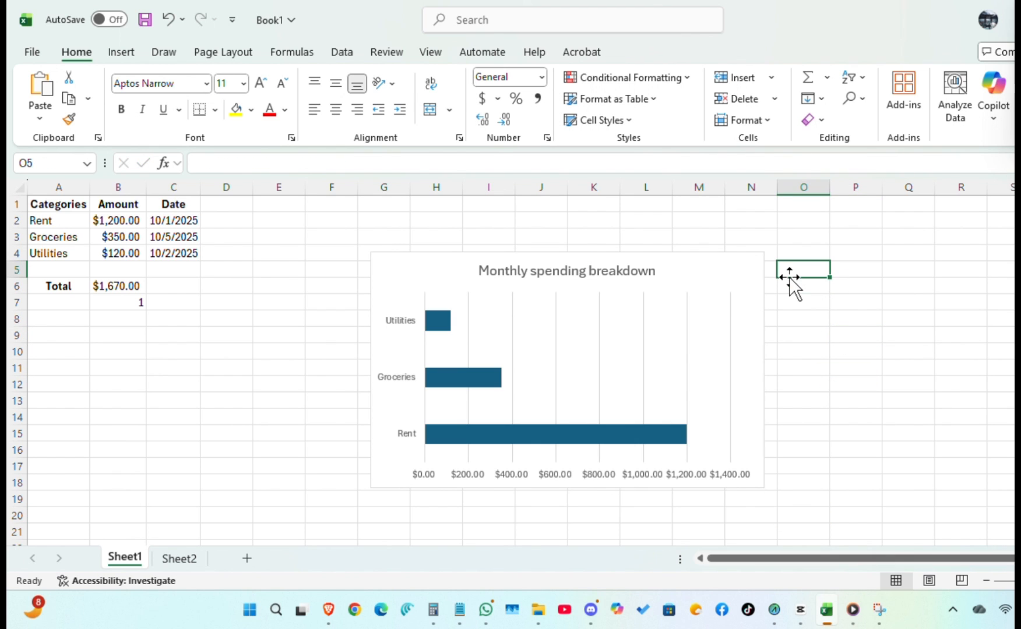
click(688, 301)
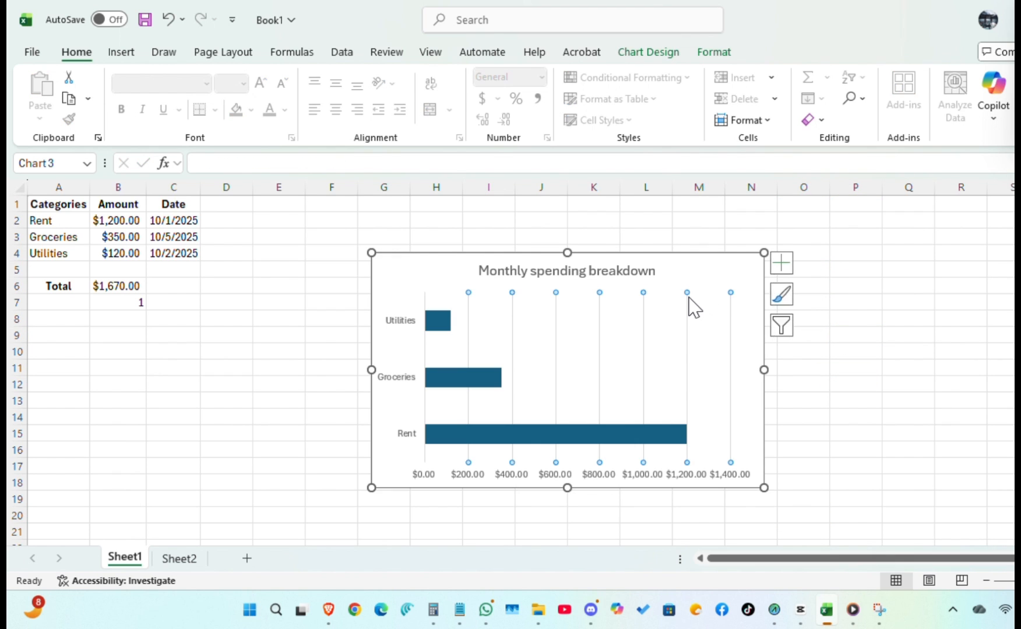
click(786, 264)
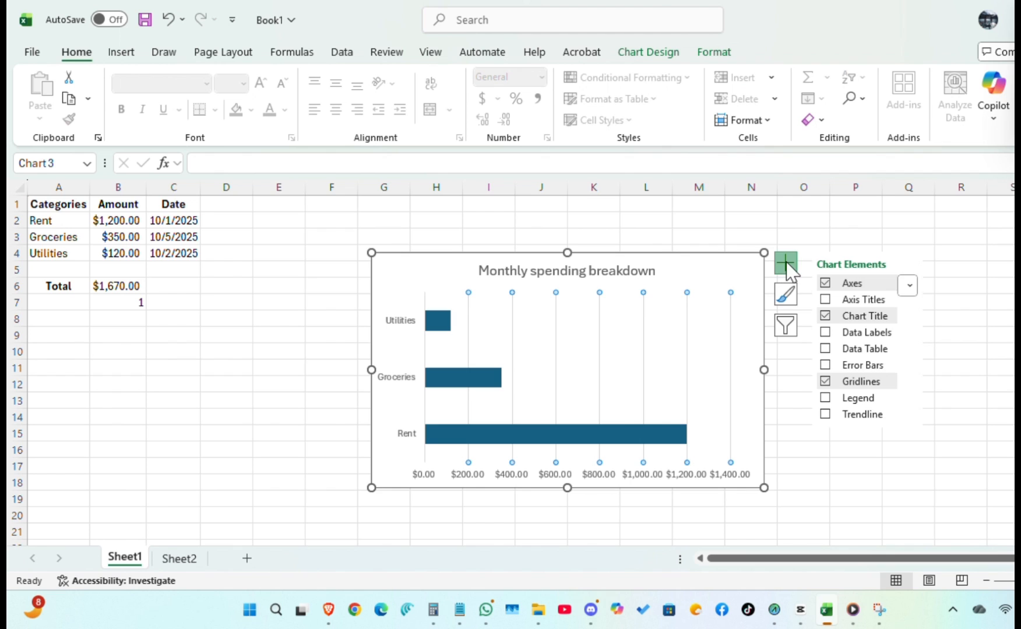
click(825, 397)
click(916, 397)
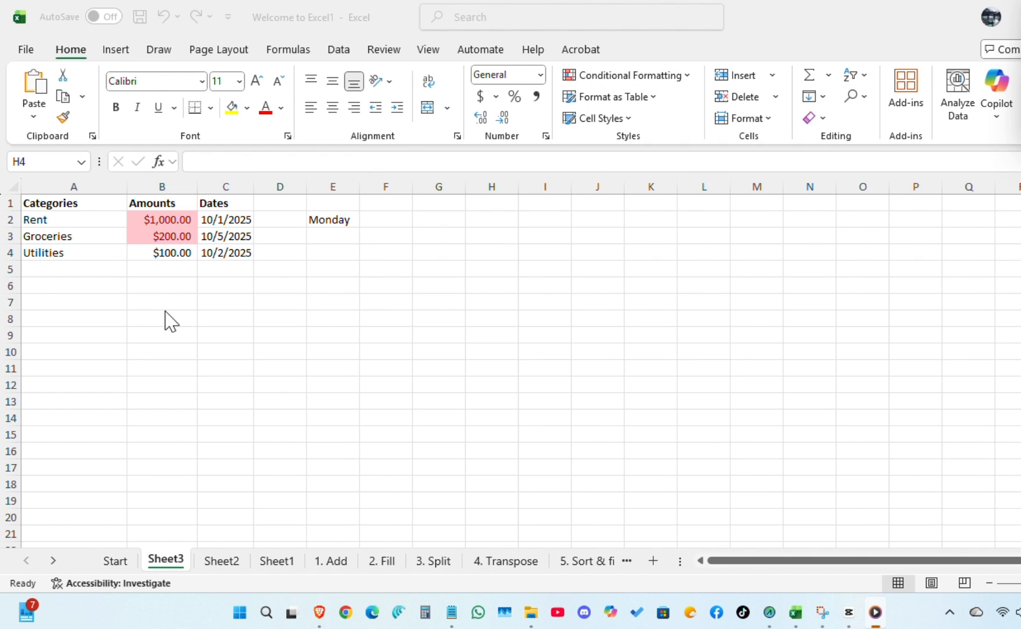
Turn the amounts in B2:B4 into a table without marking the first row as headers.
click(168, 220)
drag(168, 219, 172, 249)
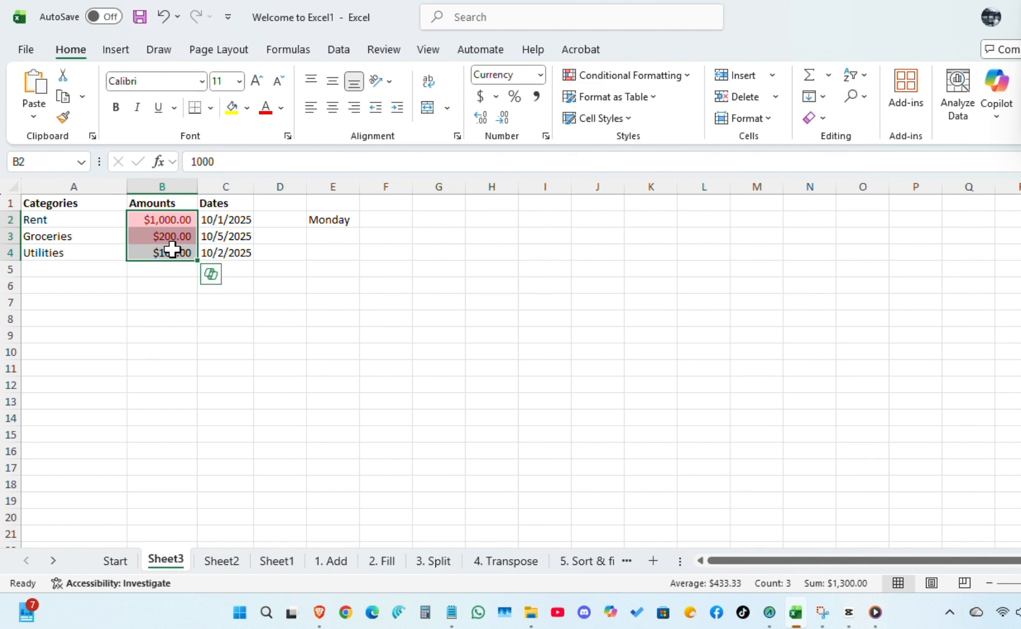
key(ctrl+t)
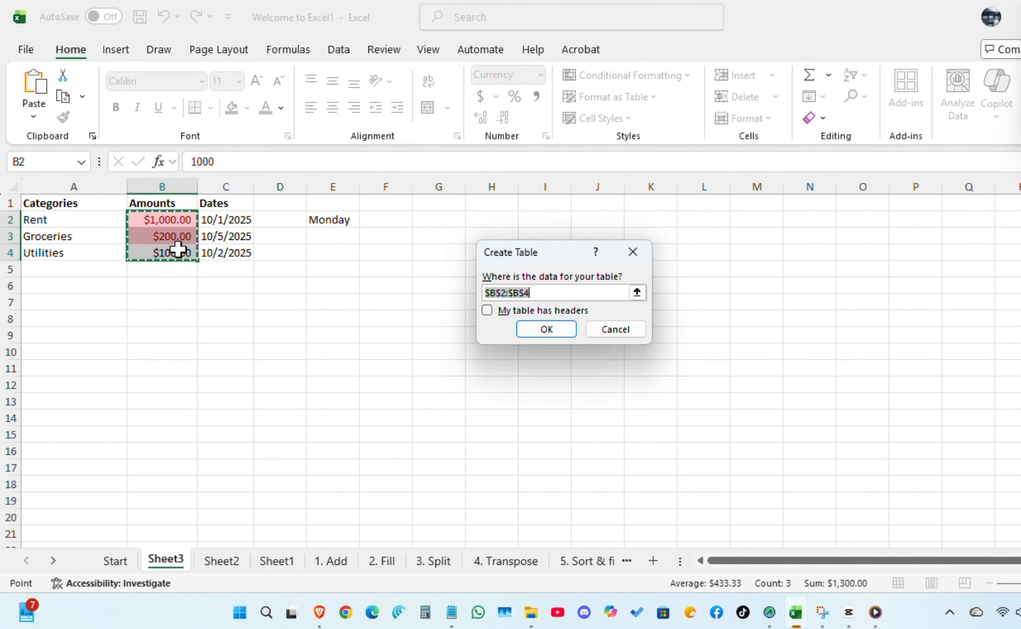
click(557, 330)
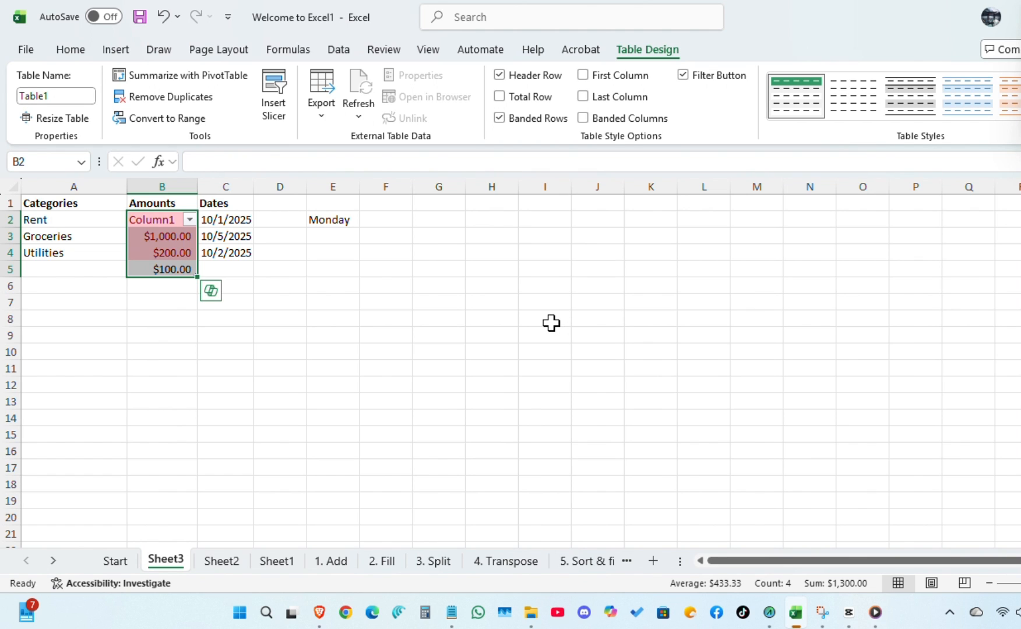
Freeze the panes at cell B2 so the header row and the category column stay fixed.
click(69, 52)
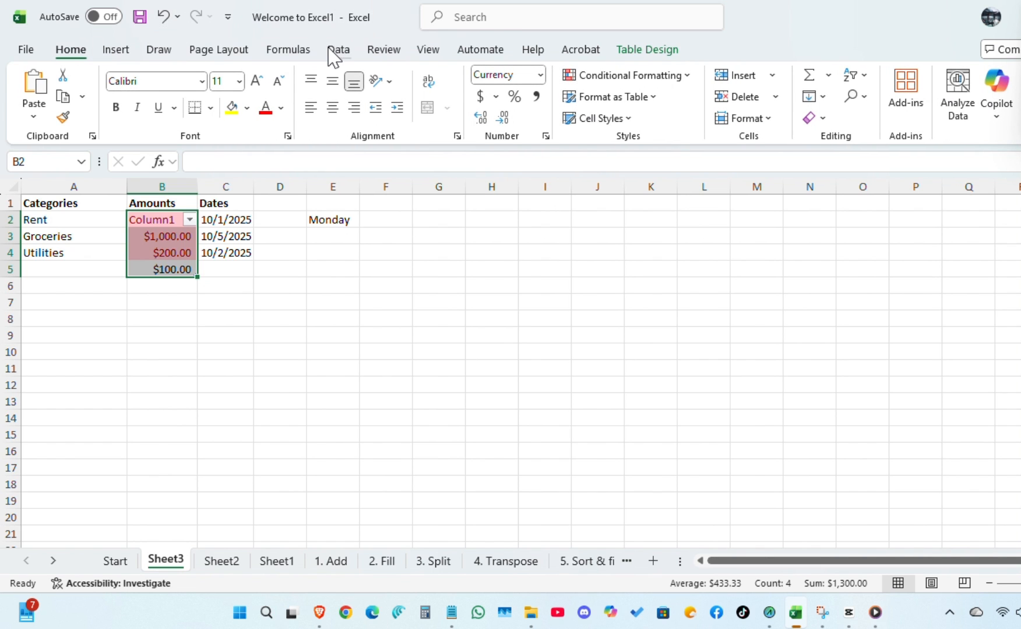
click(428, 50)
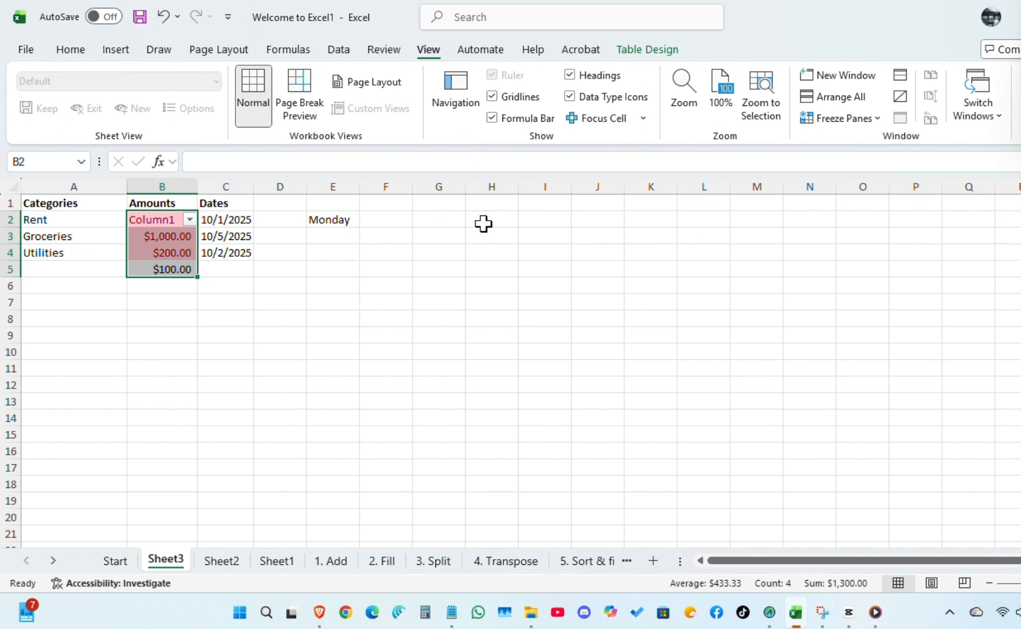
click(881, 123)
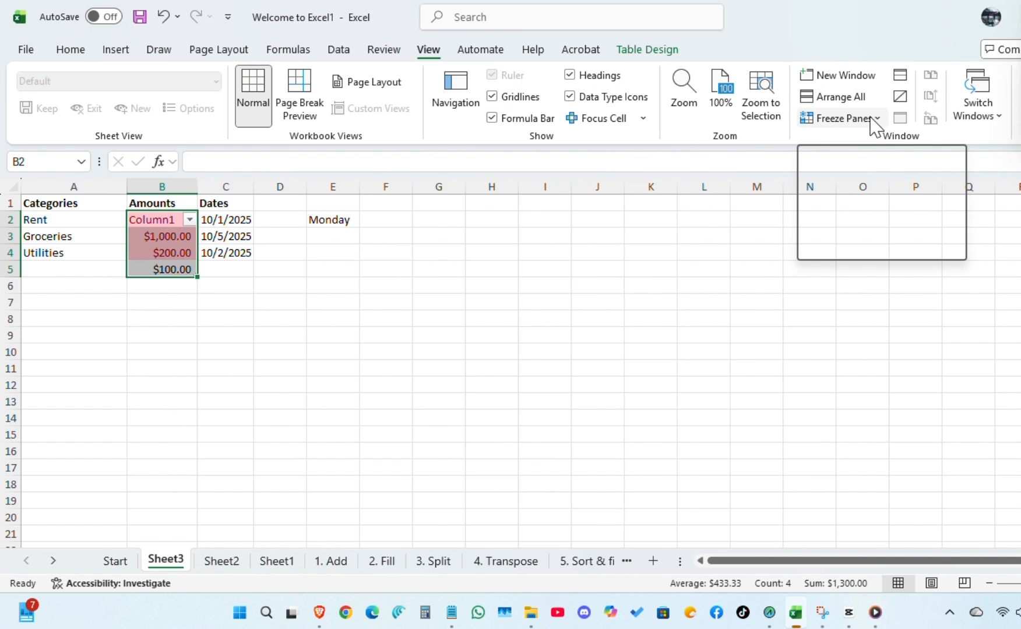
click(881, 161)
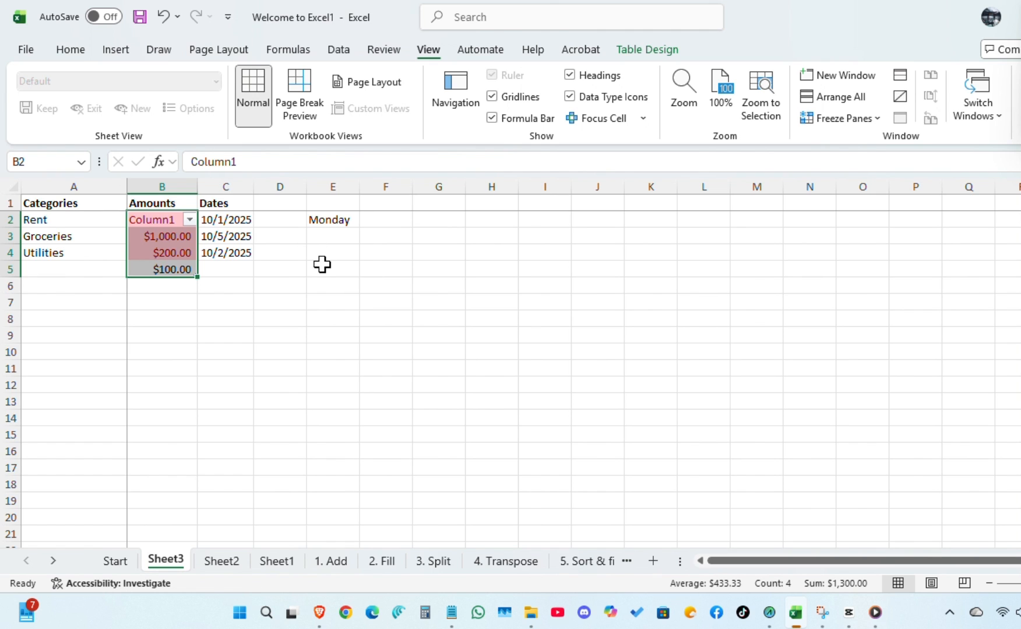
Fill the weekday series from Monday in E2 down to E11.
click(324, 225)
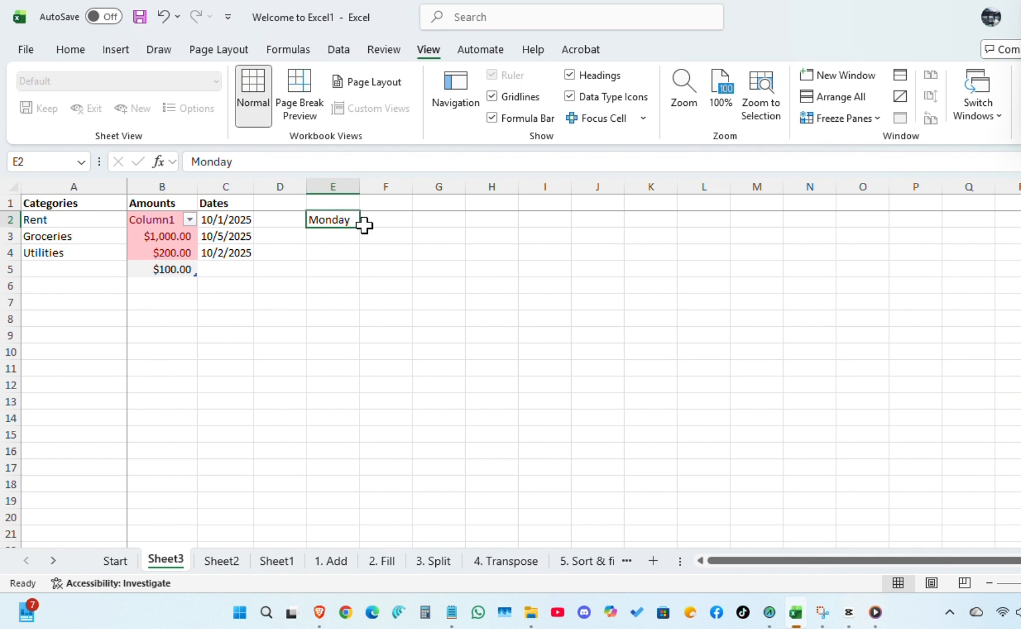
drag(360, 228, 355, 369)
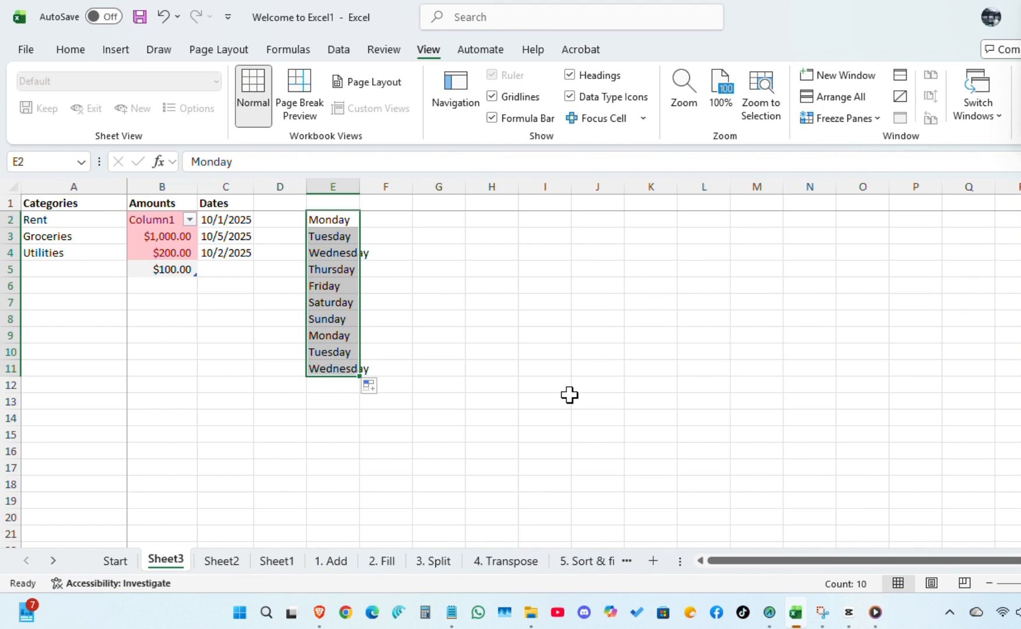
Search the sheet for the word "amounts" with Find, starting from cell C15.
click(237, 432)
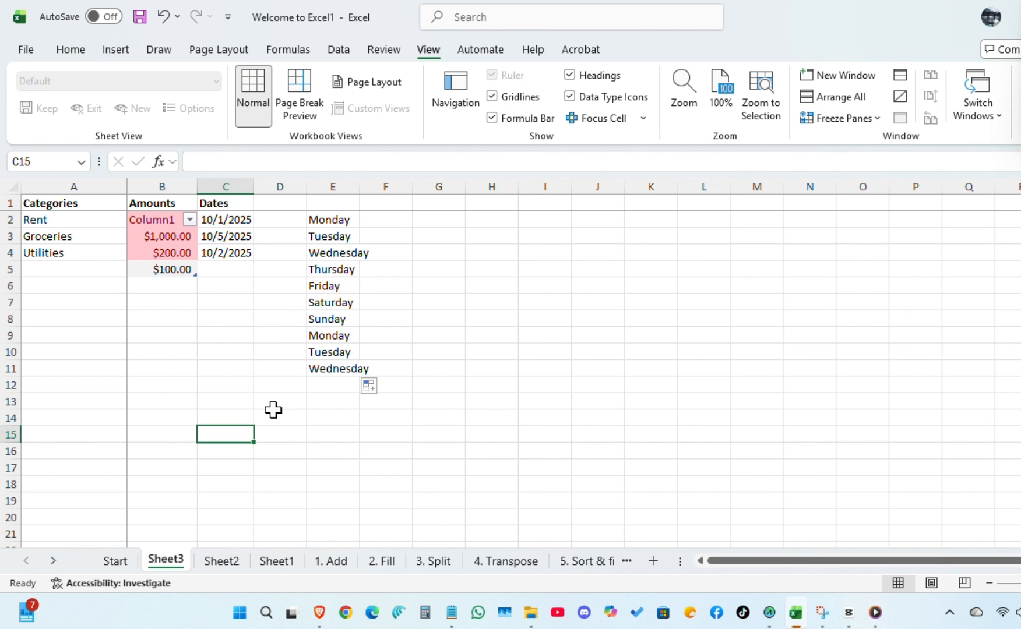
key(ctrl+f)
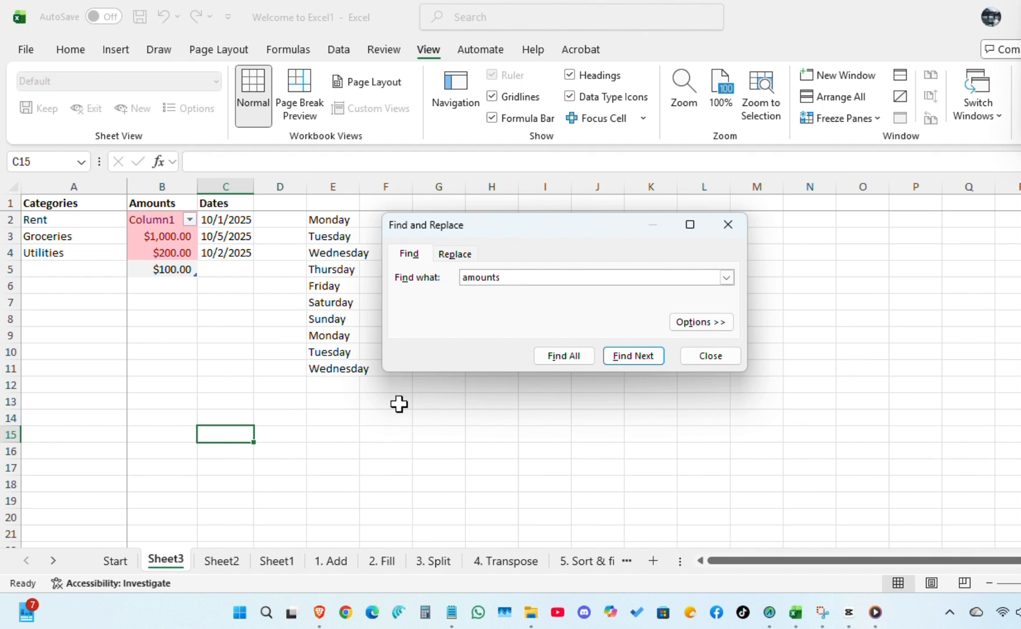
click(628, 360)
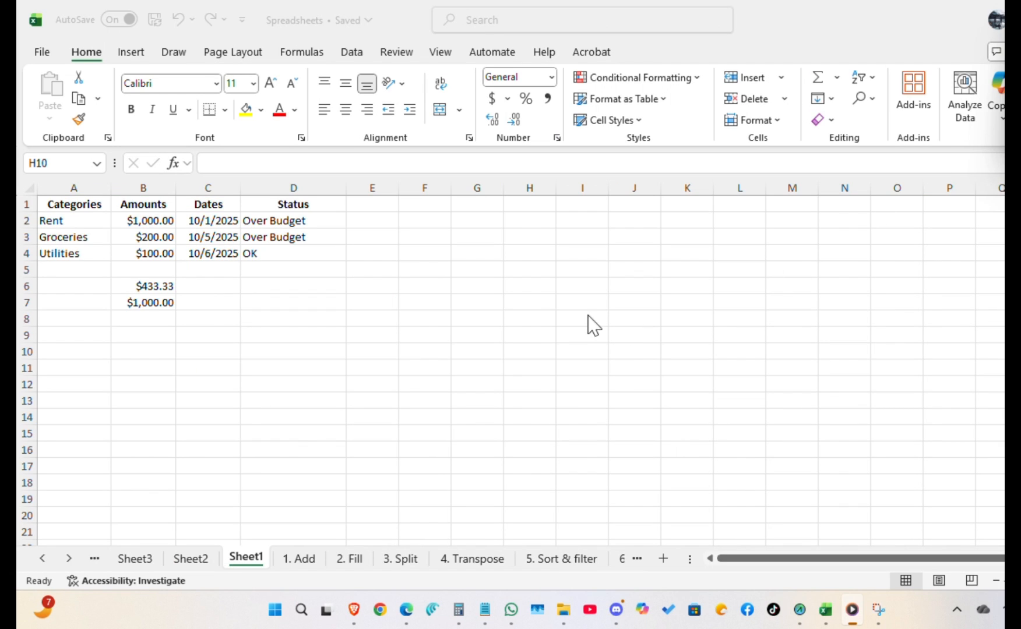
Format the dates in C2:C4 of the expense sheet with the 3/14/12 date type.
click(208, 219)
drag(209, 216, 212, 252)
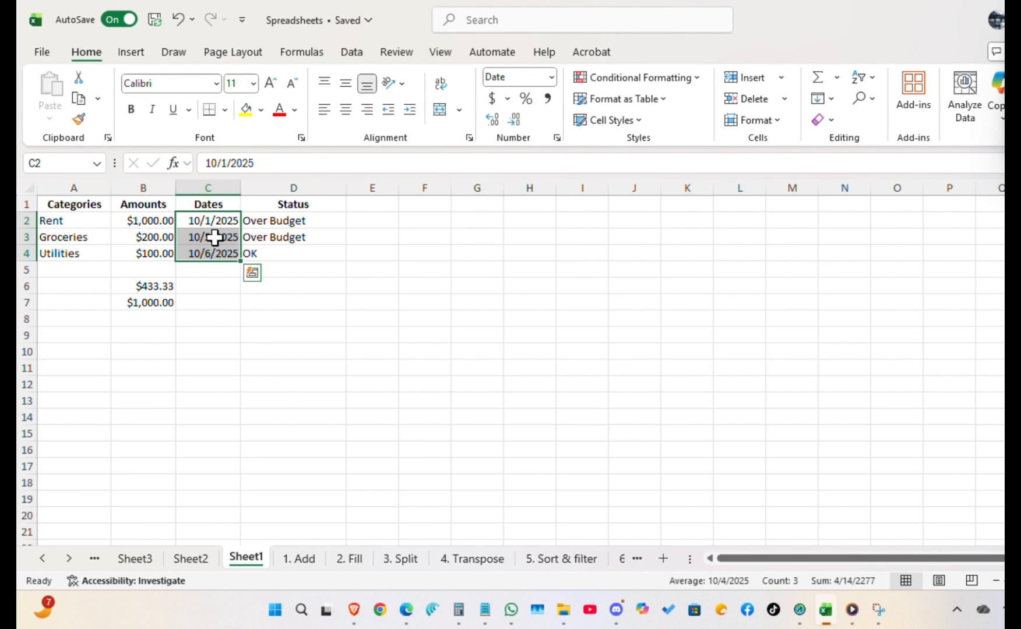
right_click(215, 237)
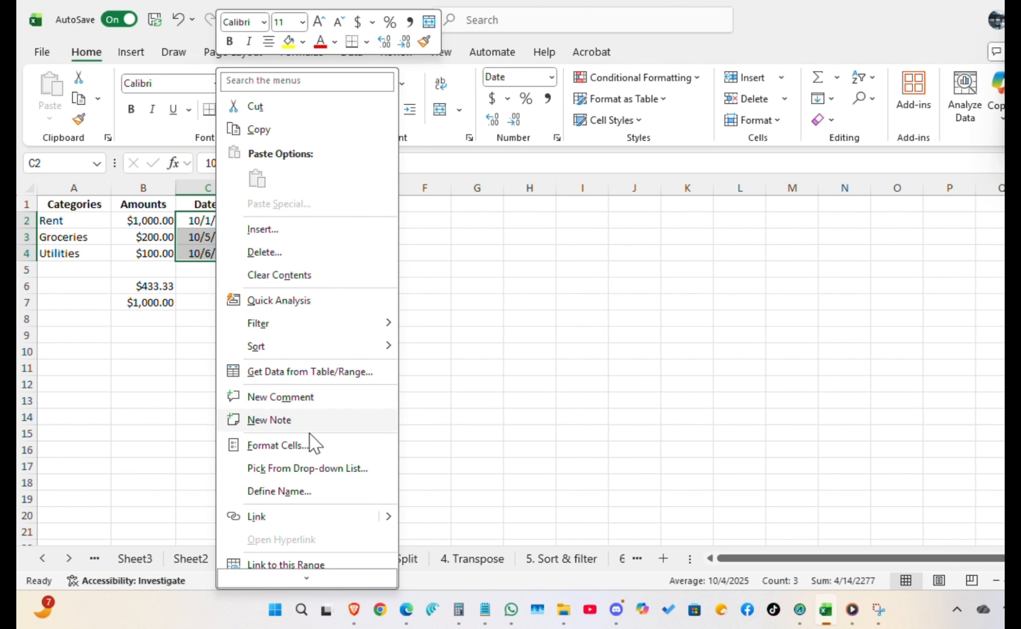
click(312, 449)
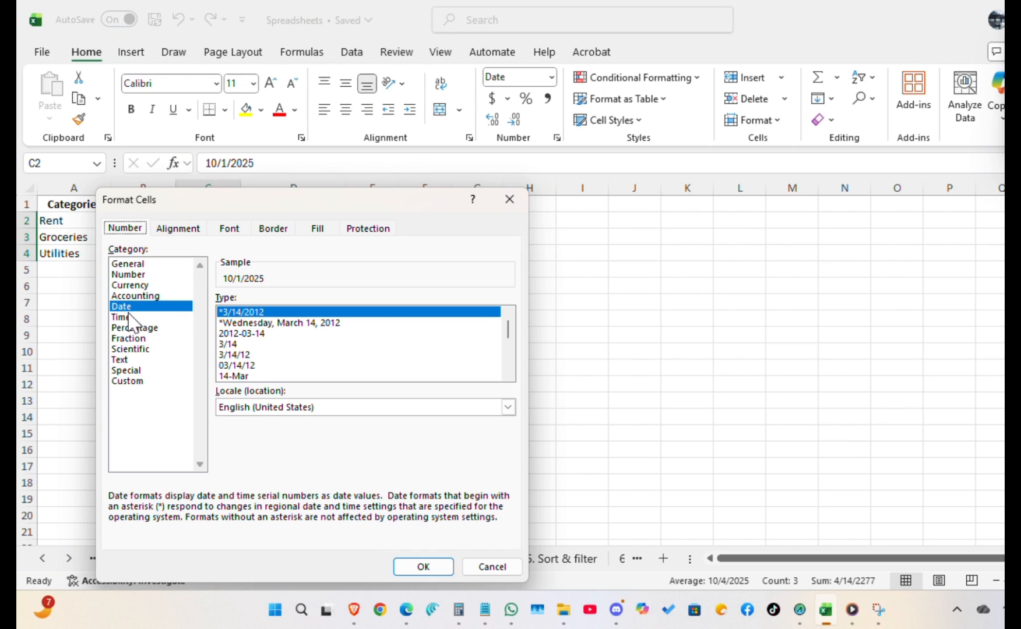
click(234, 355)
click(411, 567)
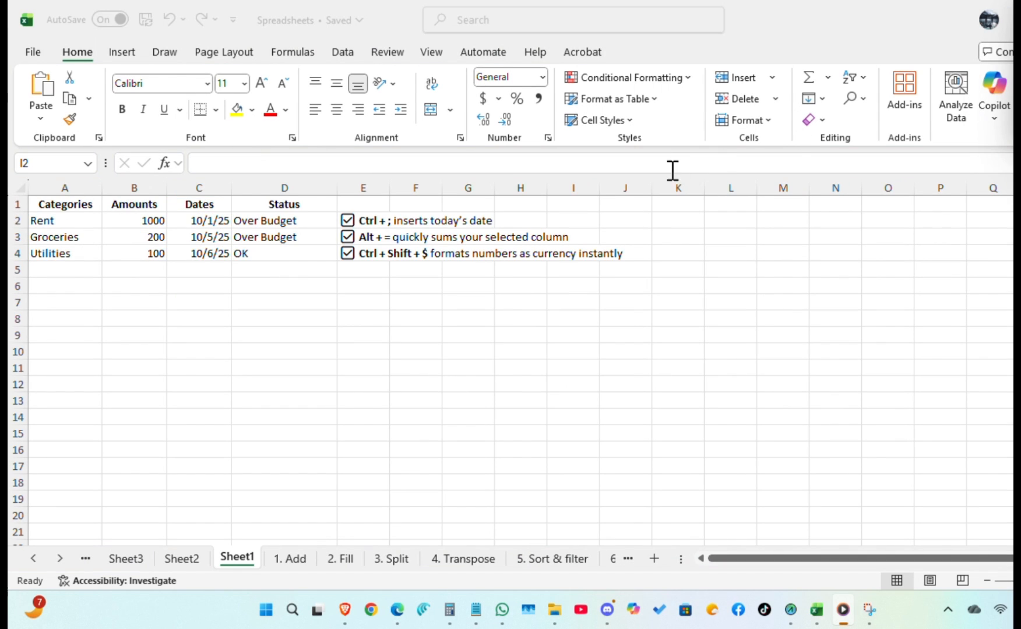
Insert today's date in cell I2 beside the shortcut list.
click(617, 221)
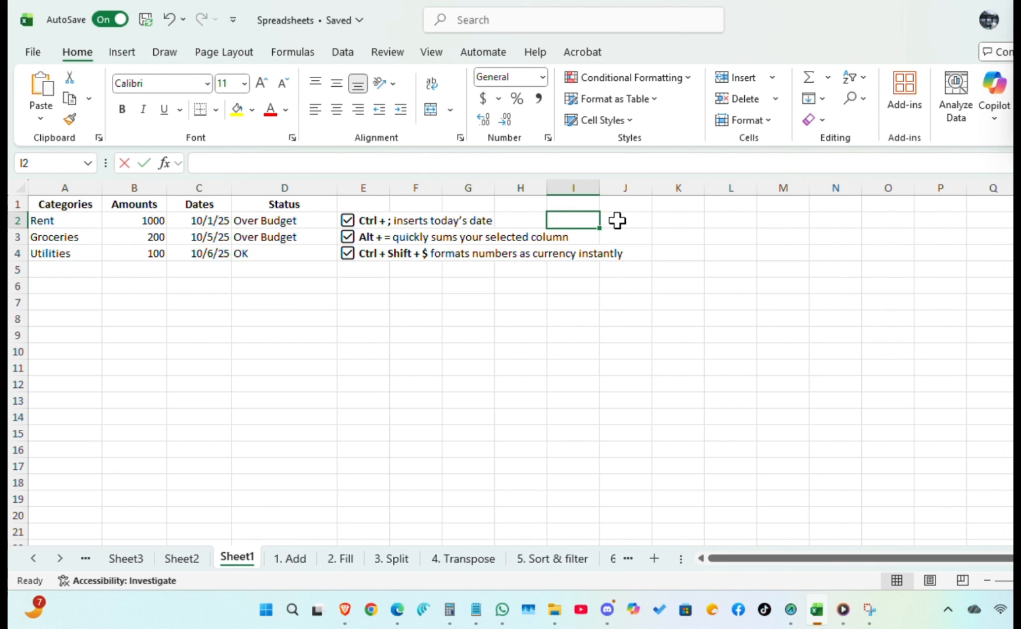
key(ctrl+semicolon)
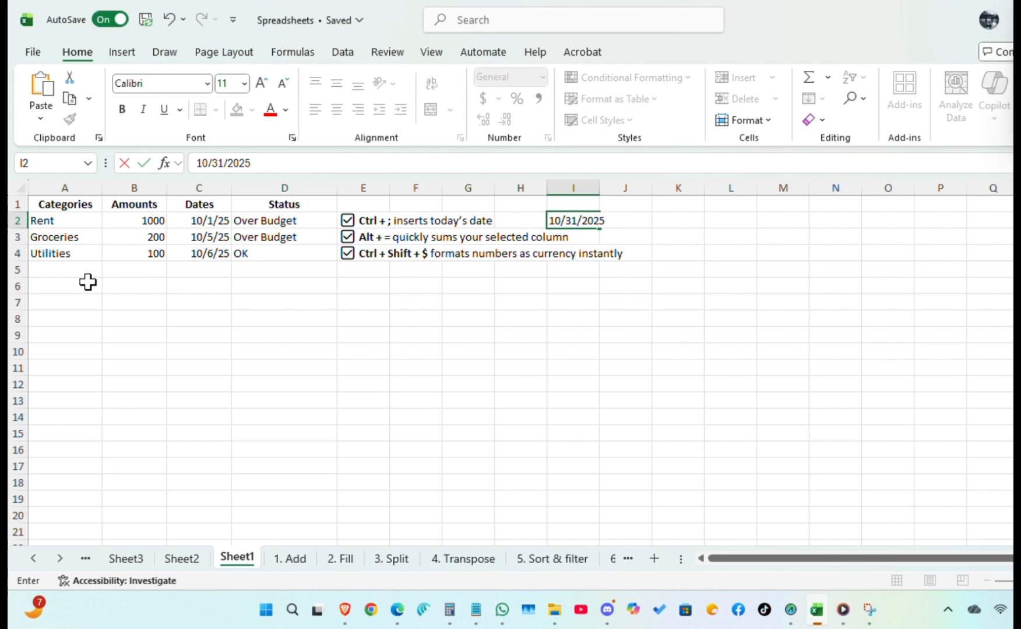
Total the amounts in cell B6 with =SUM(B2:B5), and select B2:B6.
click(121, 285)
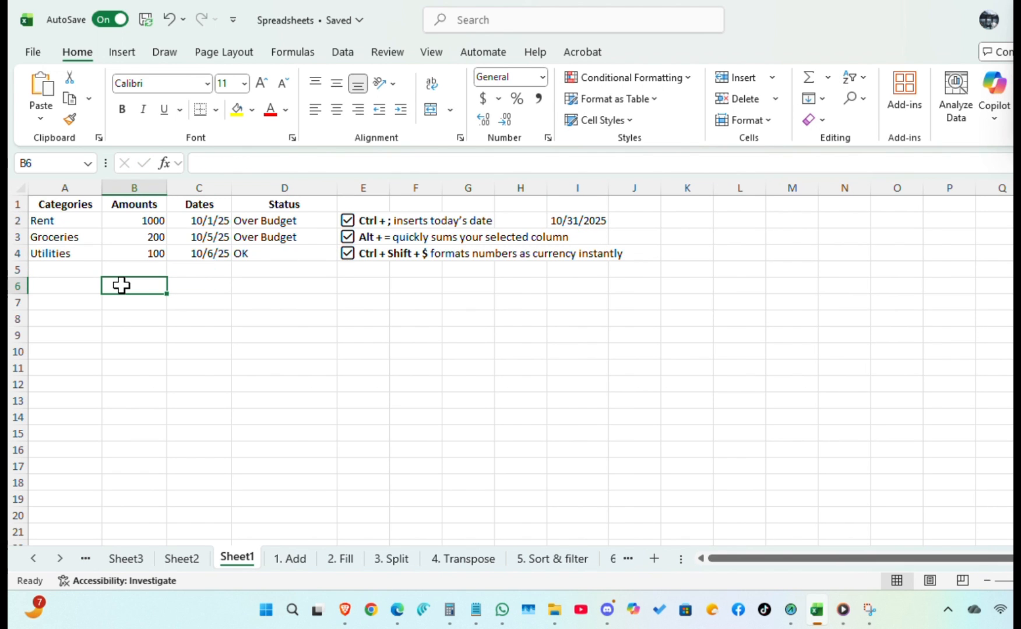
key(alt+equal)
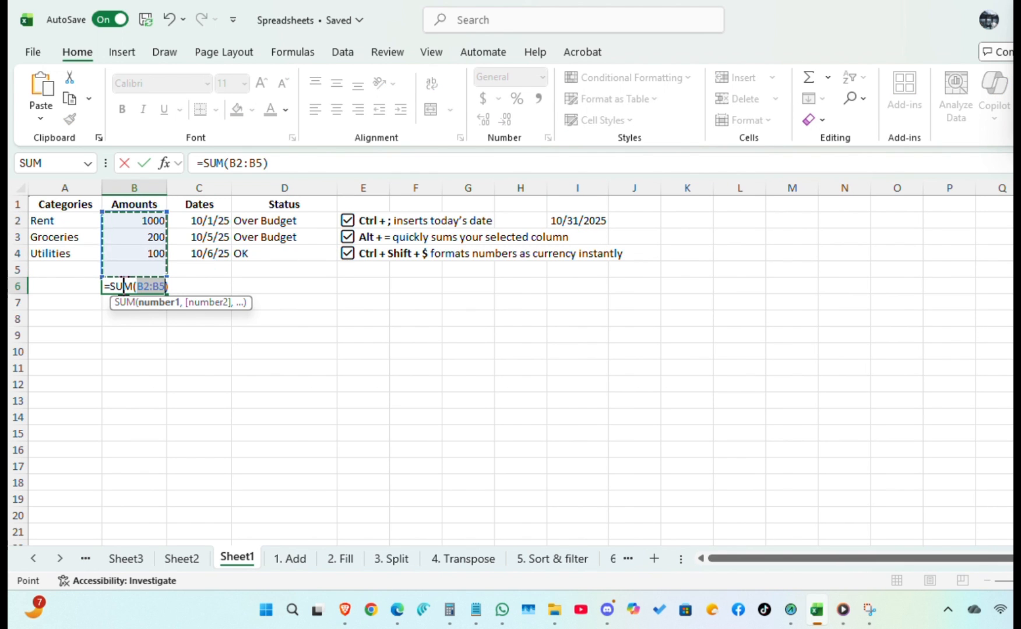
key(shift+Return)
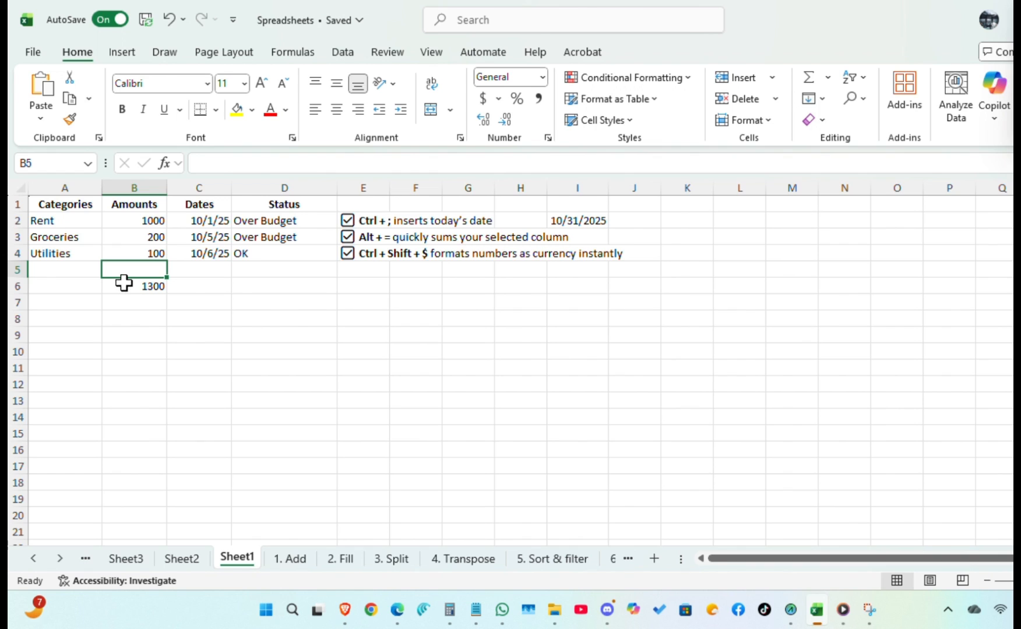
drag(148, 220, 152, 285)
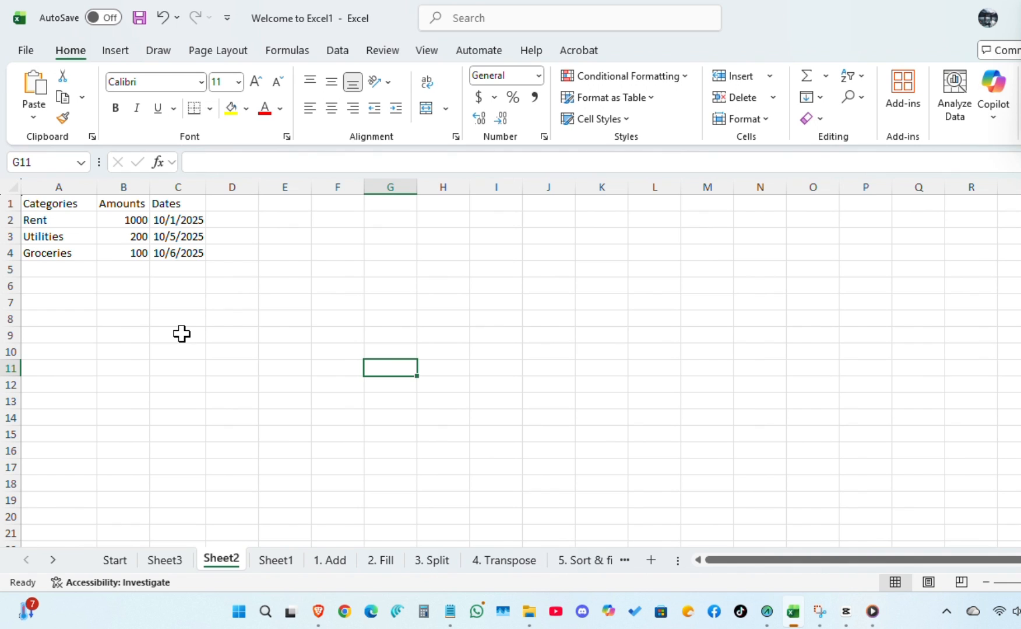
Add an AutoSum of B2:B5 in cell B6 of Sheet2.
click(140, 285)
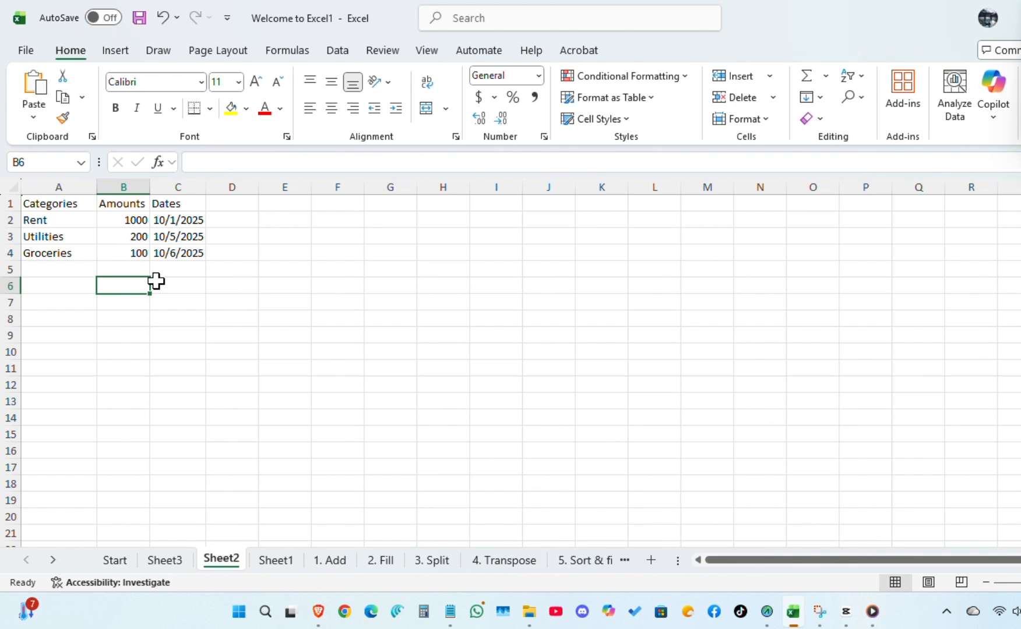
click(807, 77)
click(806, 76)
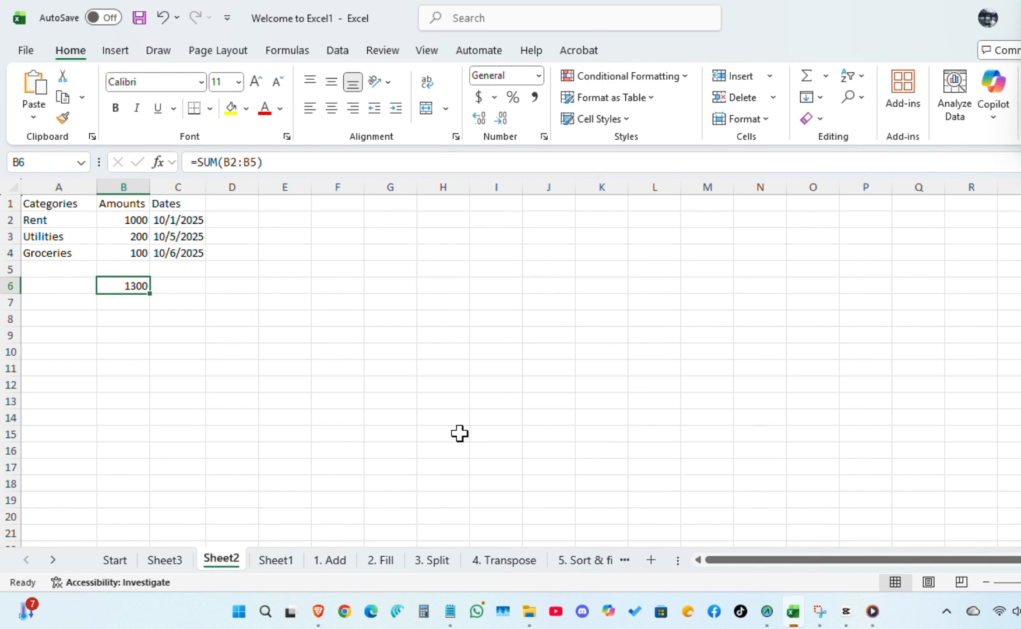
Format the amounts and their total in B2:B6 as Currency.
drag(119, 211, 129, 279)
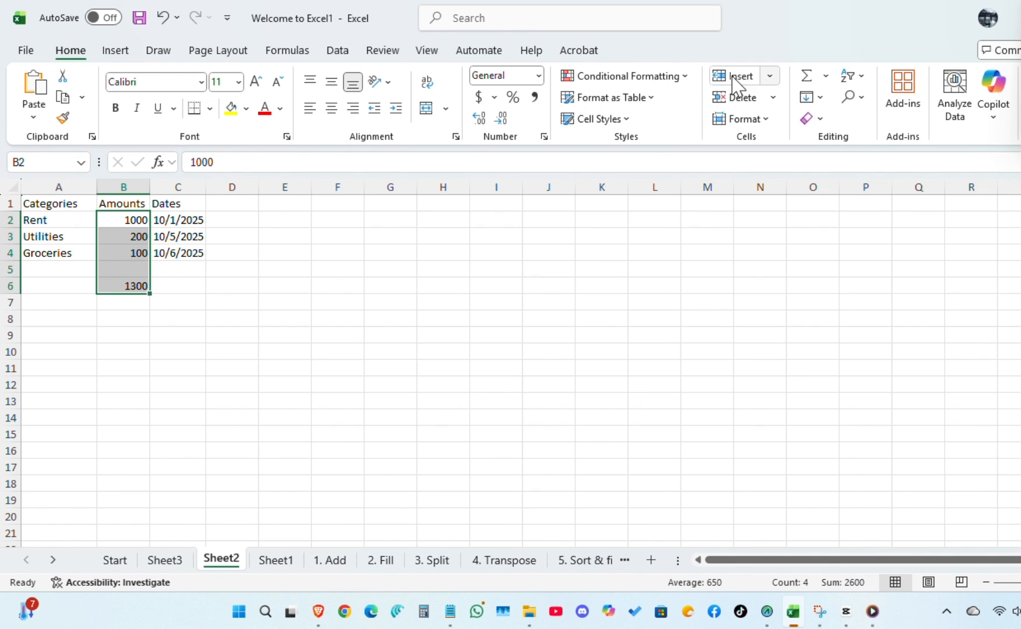
right_click(139, 236)
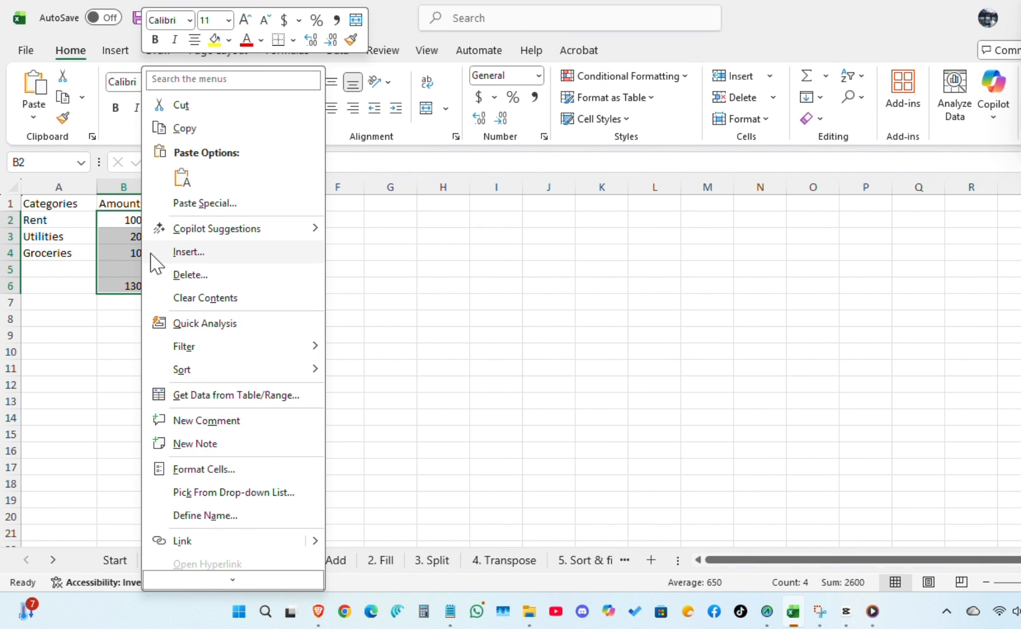
click(224, 472)
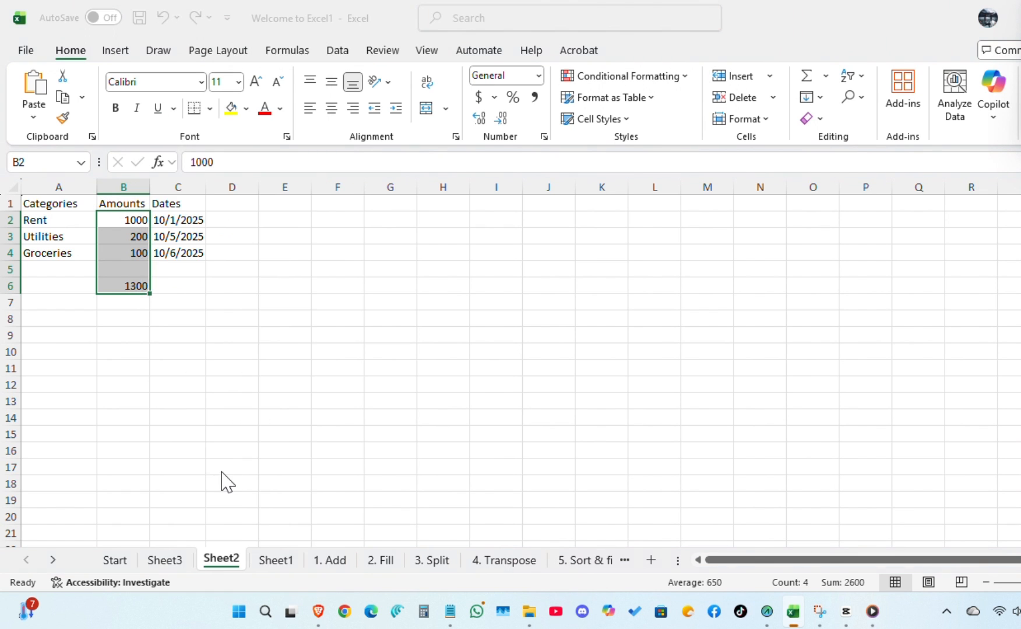
click(63, 285)
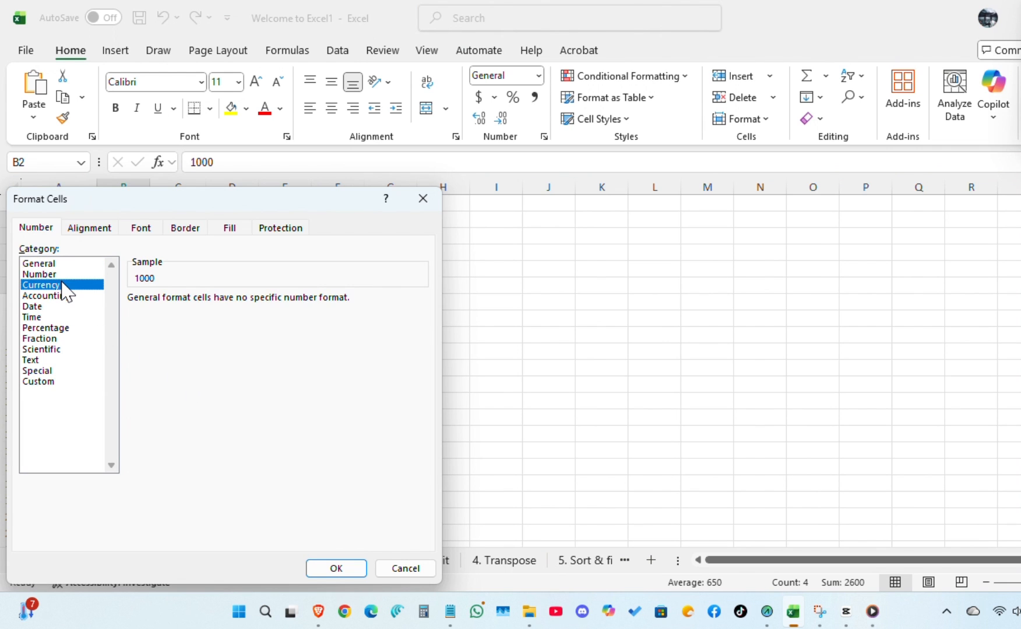
click(337, 570)
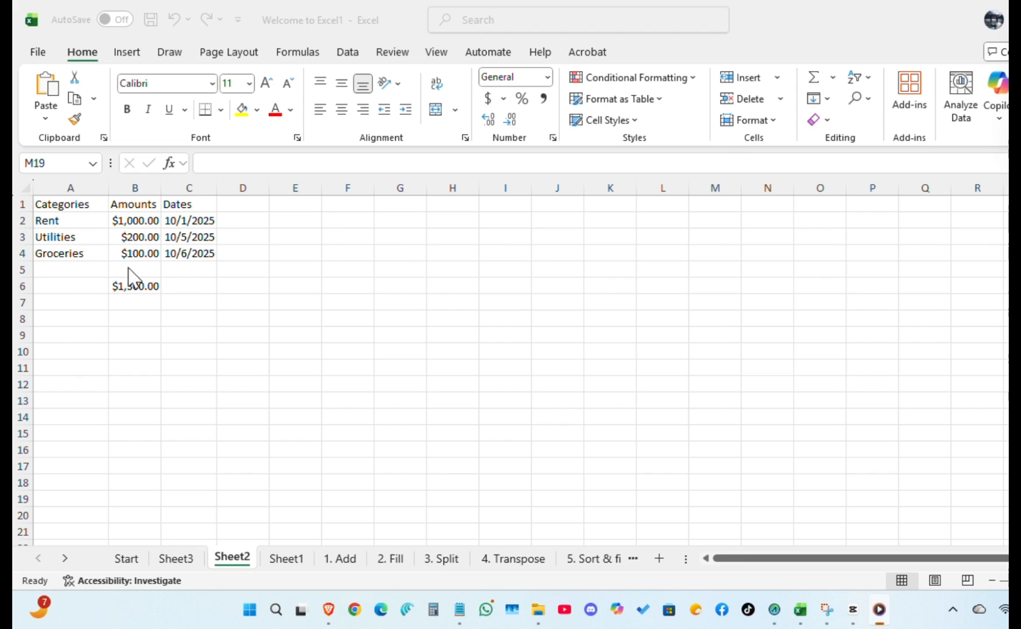
Highlight amounts in B2:B4 greater than 100 with Light Red Fill with Dark Red Text.
drag(133, 223, 138, 254)
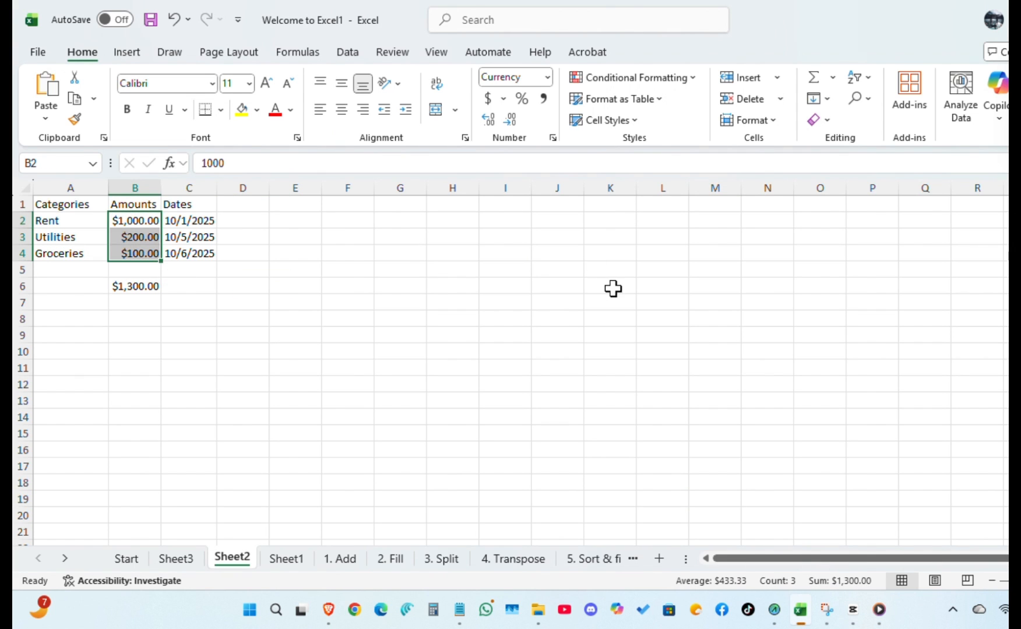
click(685, 80)
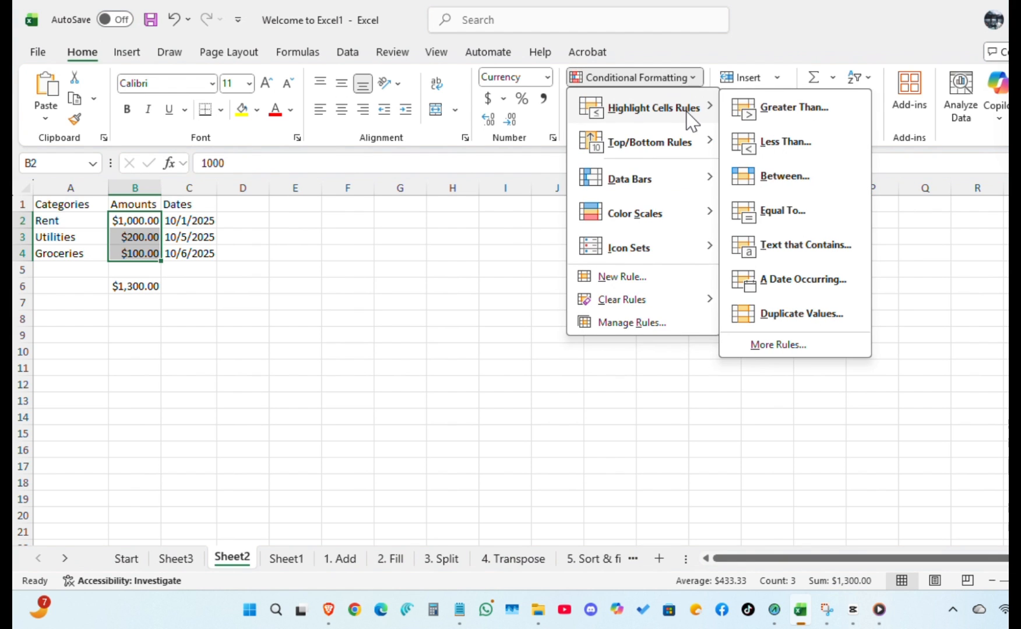
click(776, 111)
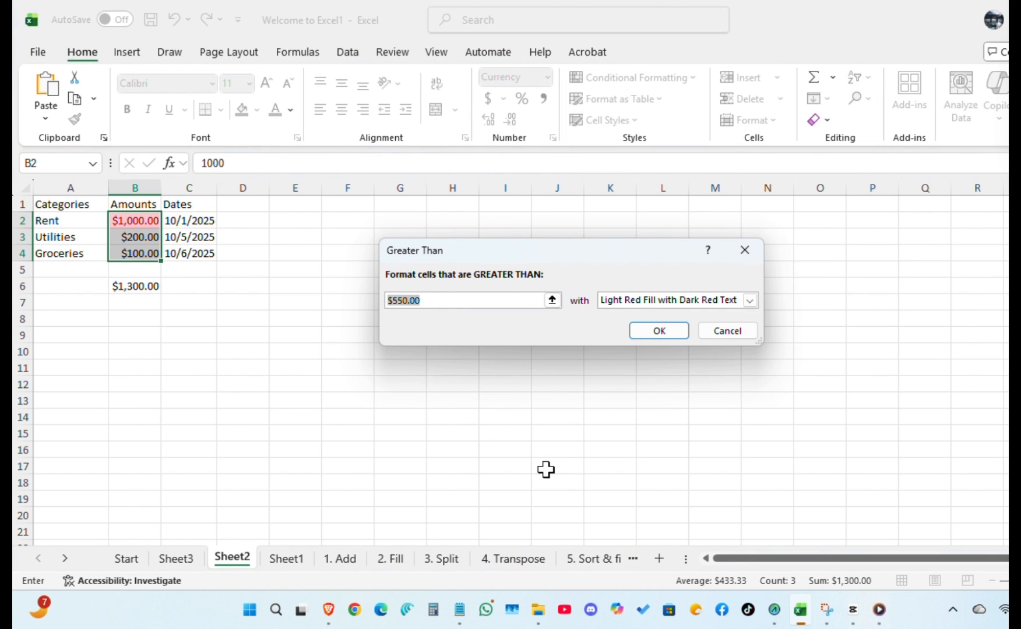
key(BackSpace)
text(100)
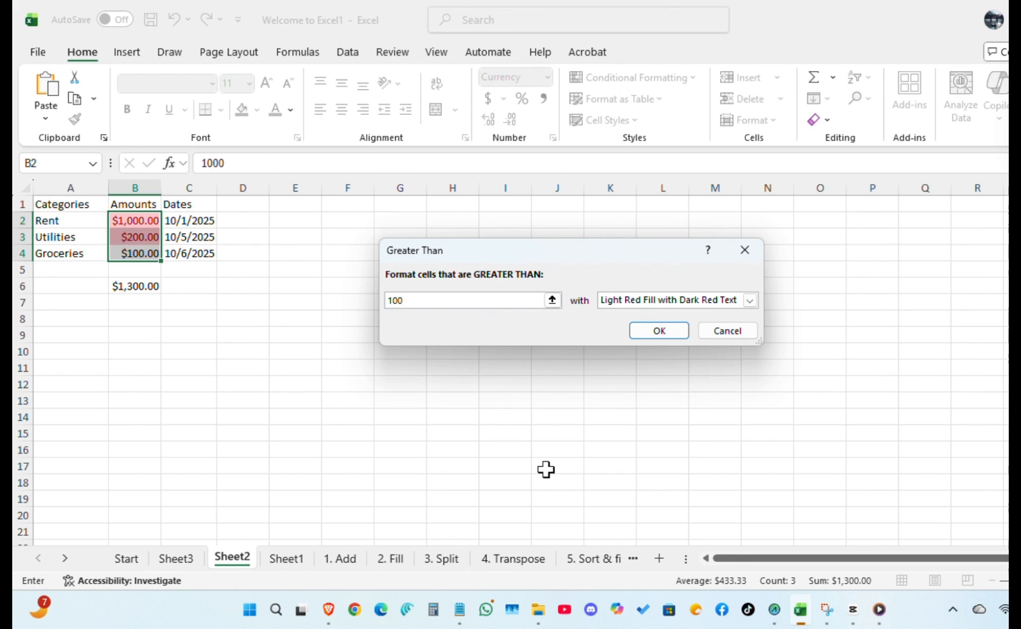
click(659, 331)
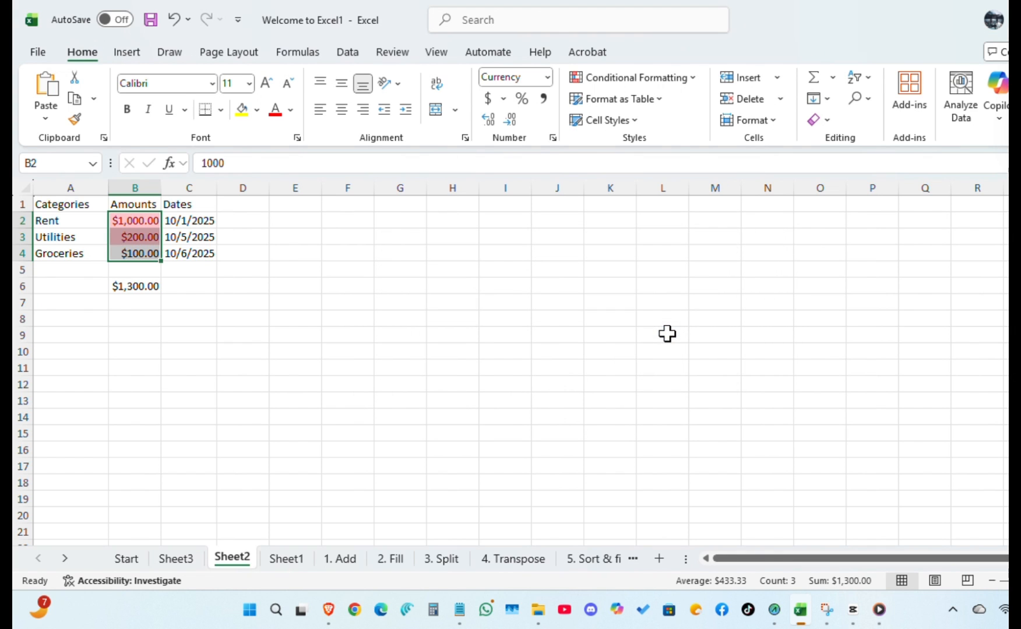
Insert a recommended Pie chart from the amounts in B2:B4.
click(133, 54)
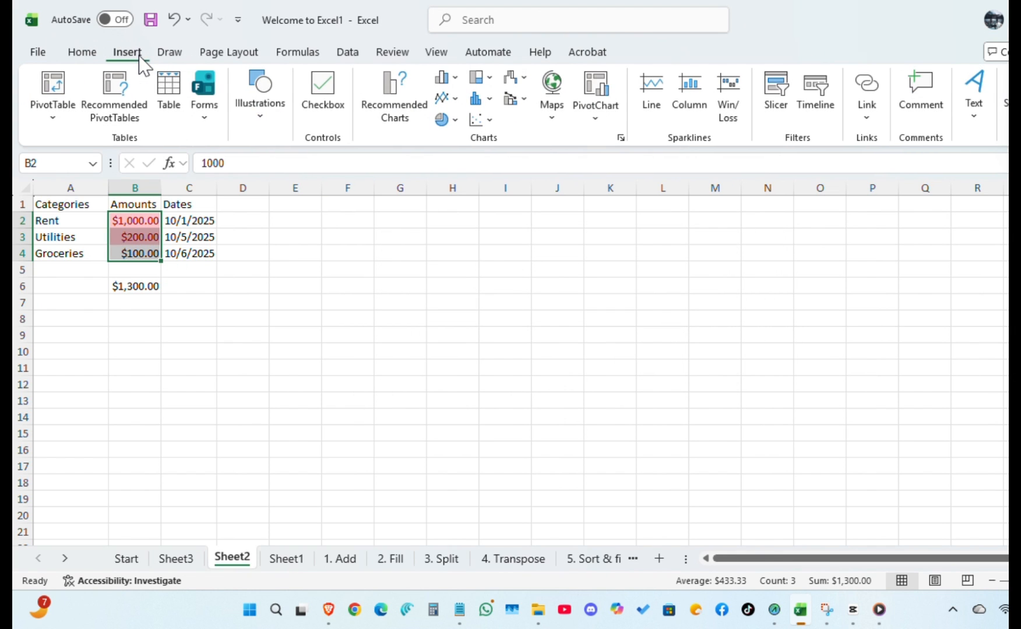
click(404, 99)
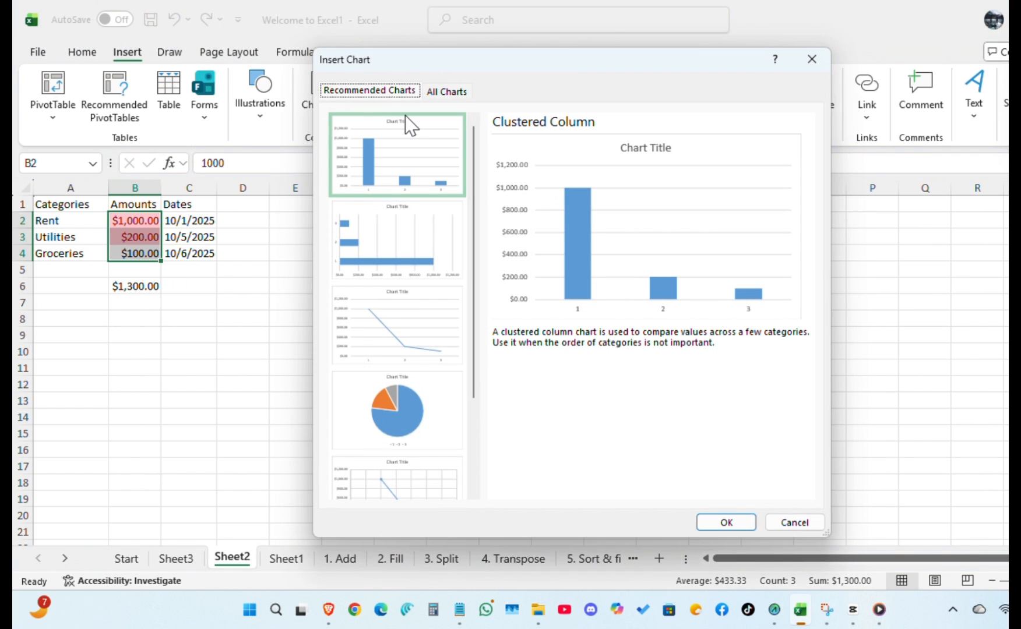
click(403, 420)
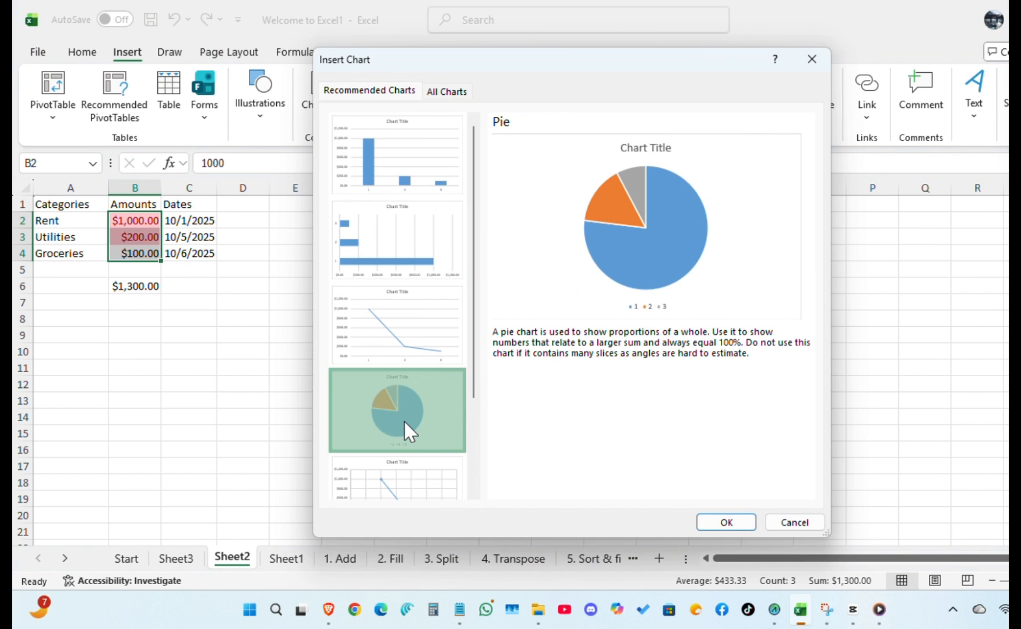
click(745, 524)
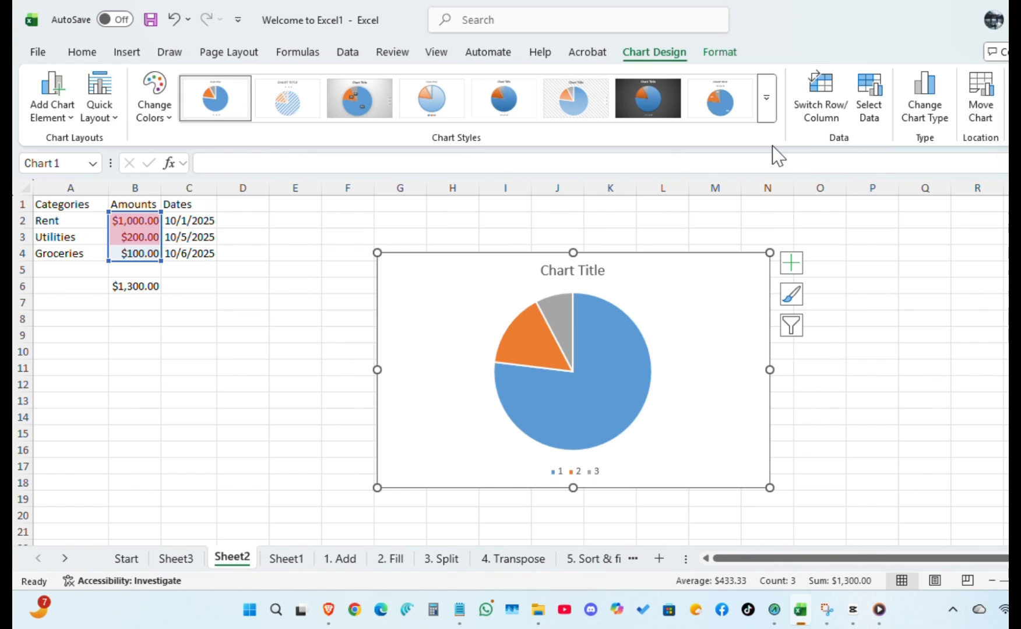